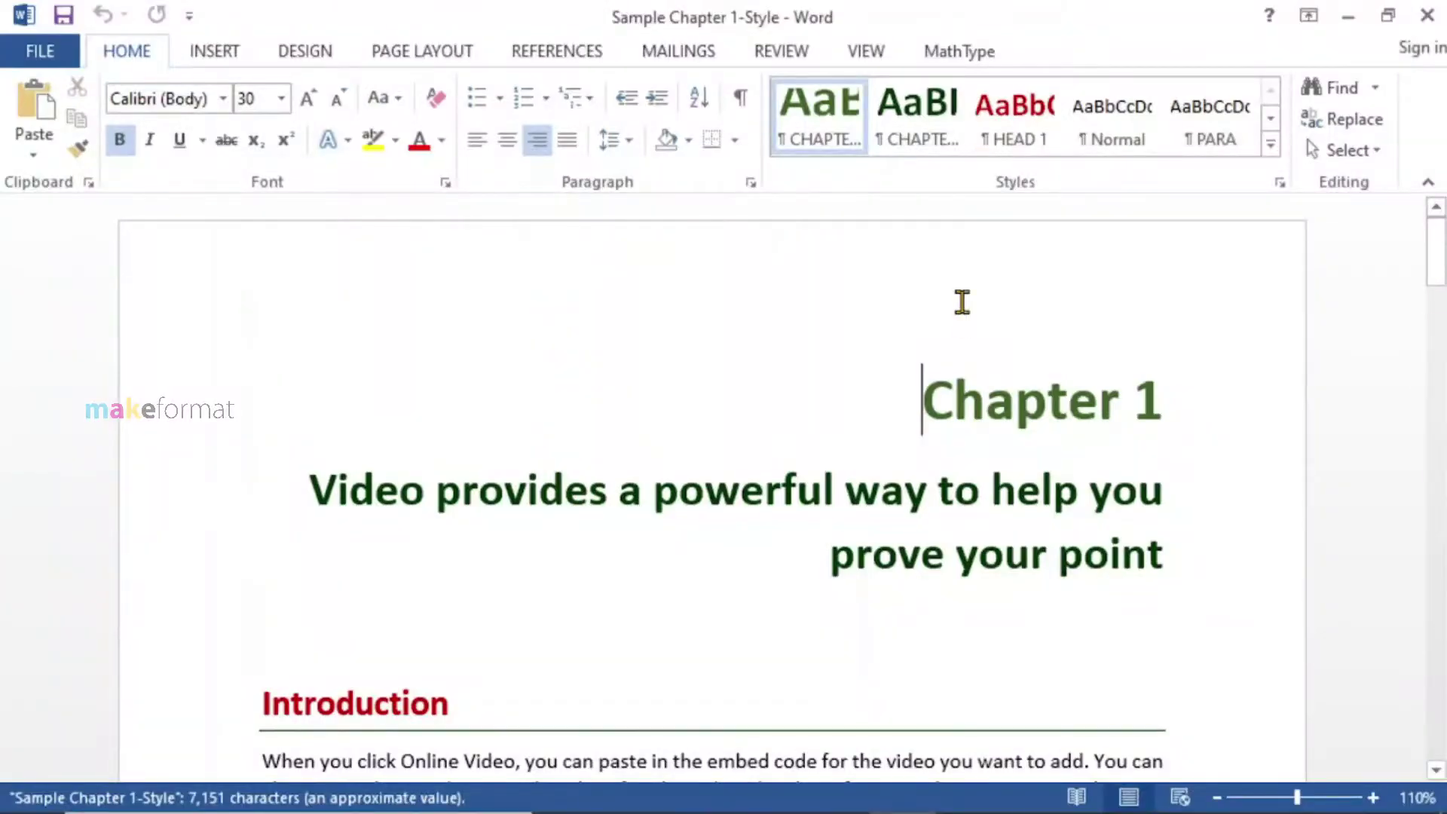
# Step: Look over the styled chapter, open the recent document Sample Chapter 2 and review its text
pyautogui.scroll(-3, 980, 413)
pyautogui.scroll(-12, 980, 418)
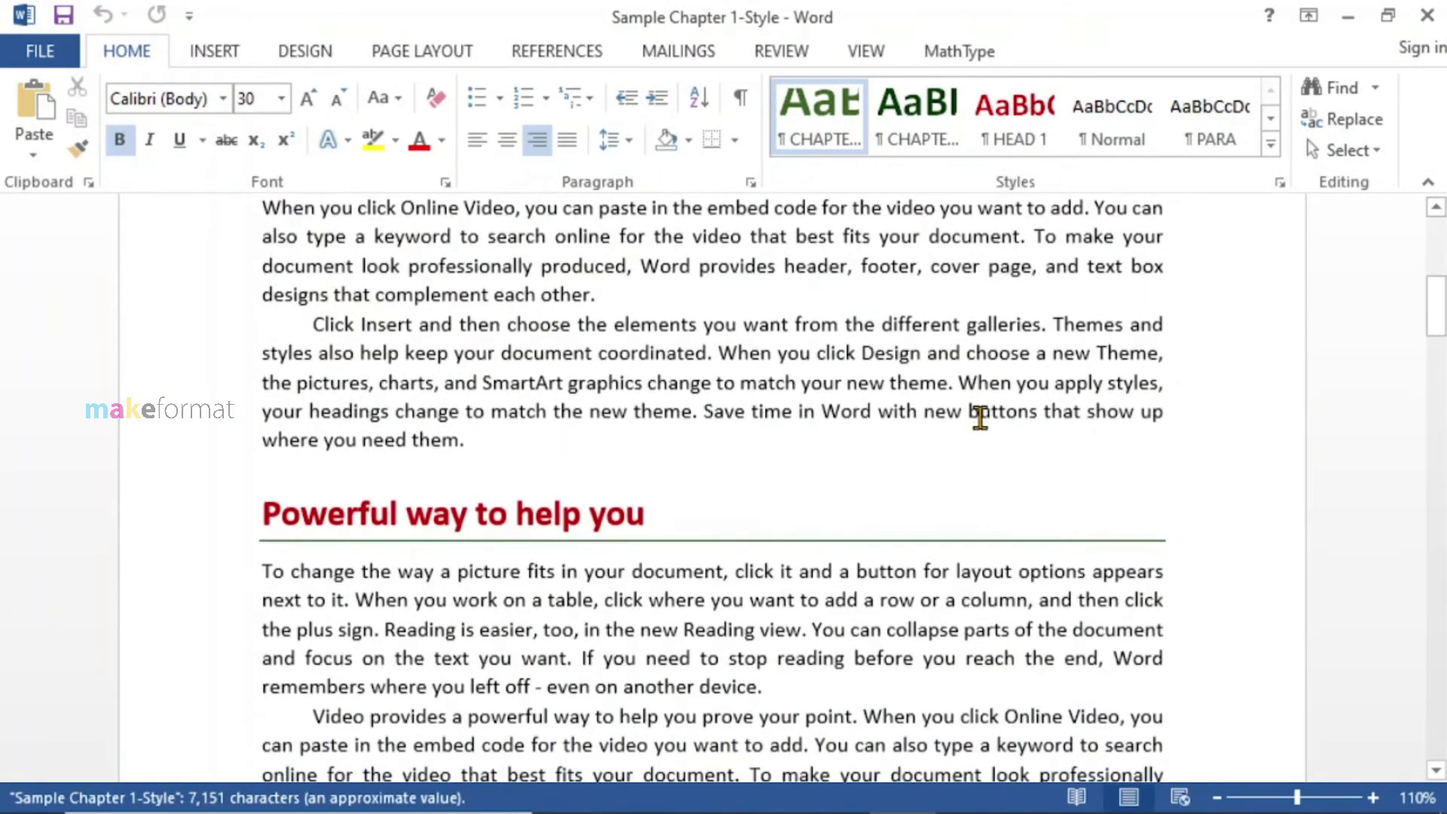
pyautogui.hotkey('ctrl', 'Home')
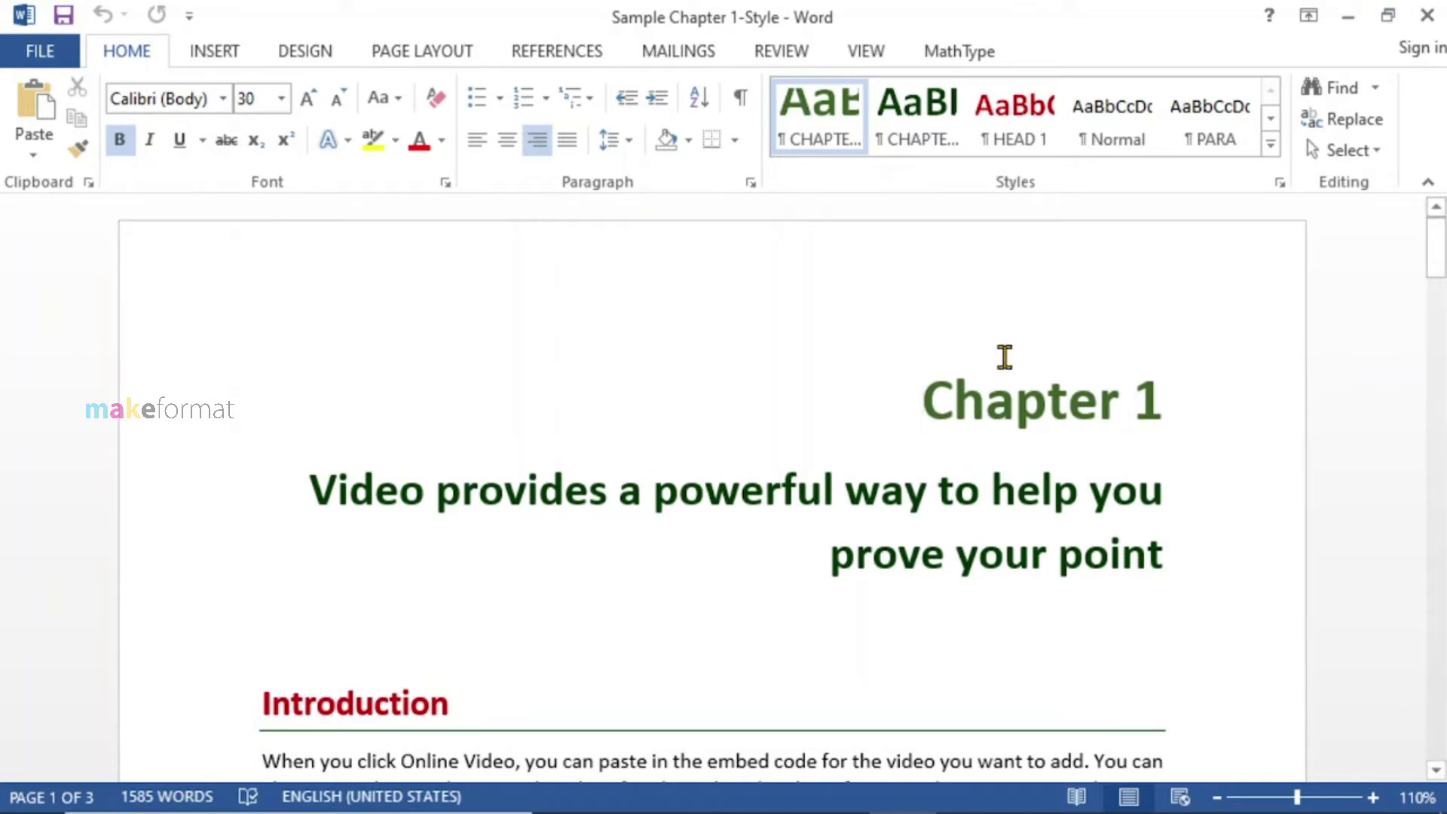
pyautogui.hotkey('ctrl', 'o')
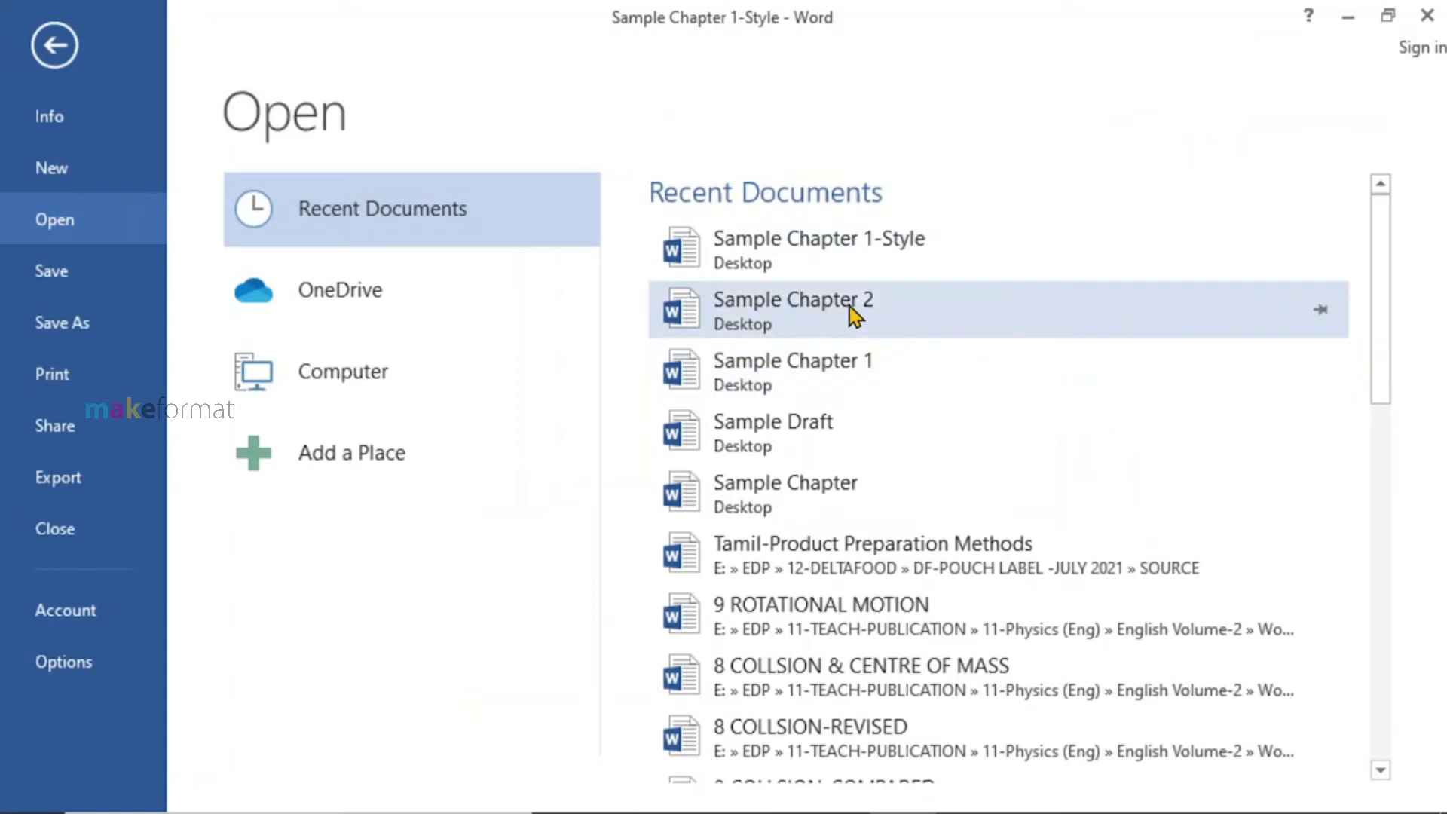
pyautogui.click(849, 306)
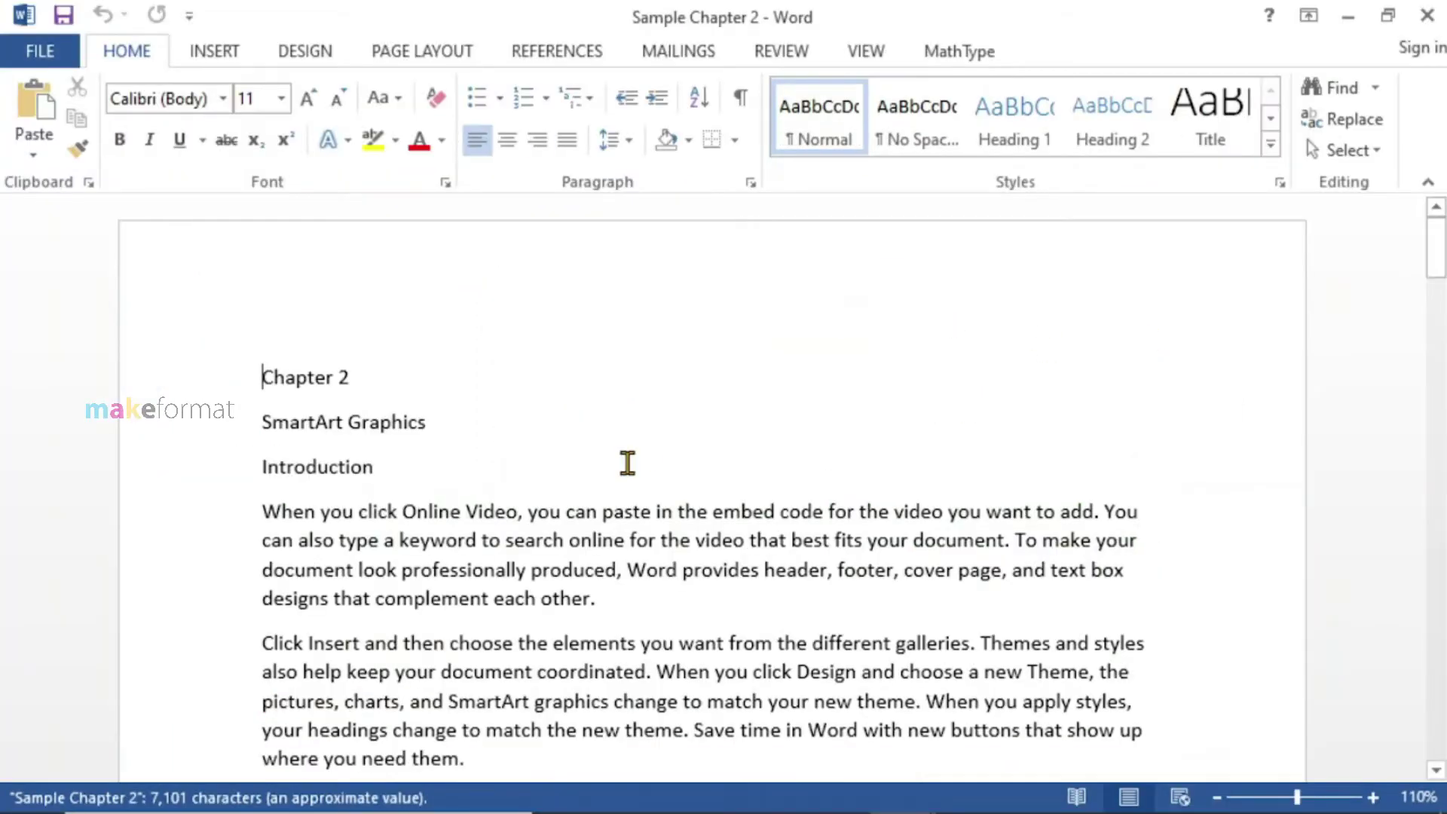
pyautogui.scroll(-7, 627, 462)
pyautogui.scroll(8, 627, 463)
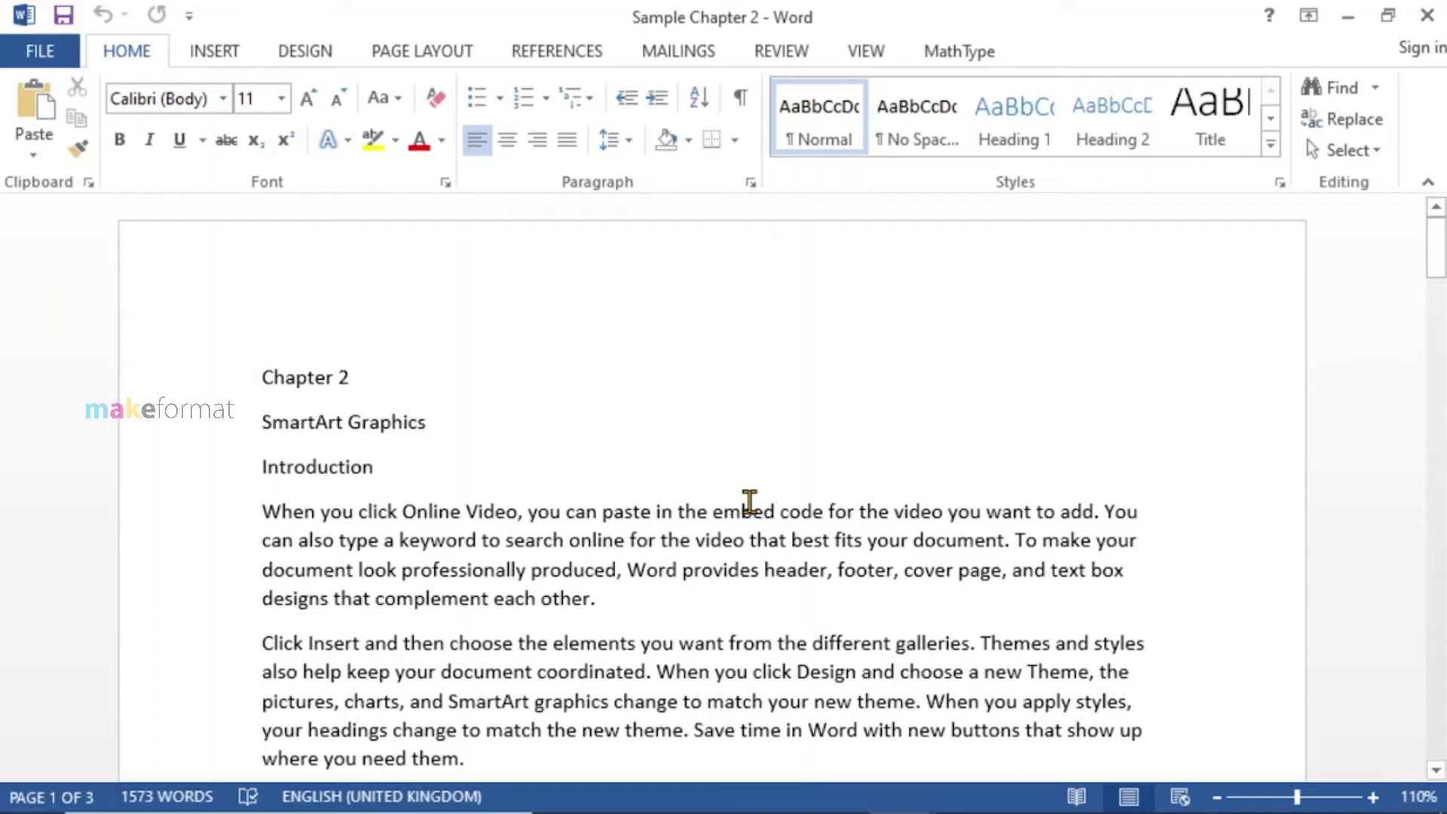
# Step: Open the style Organizer for Sample Chapter 2 through the Manage Styles import/export option
pyautogui.hotkey('ctrl', 'alt', 'shift', 's')
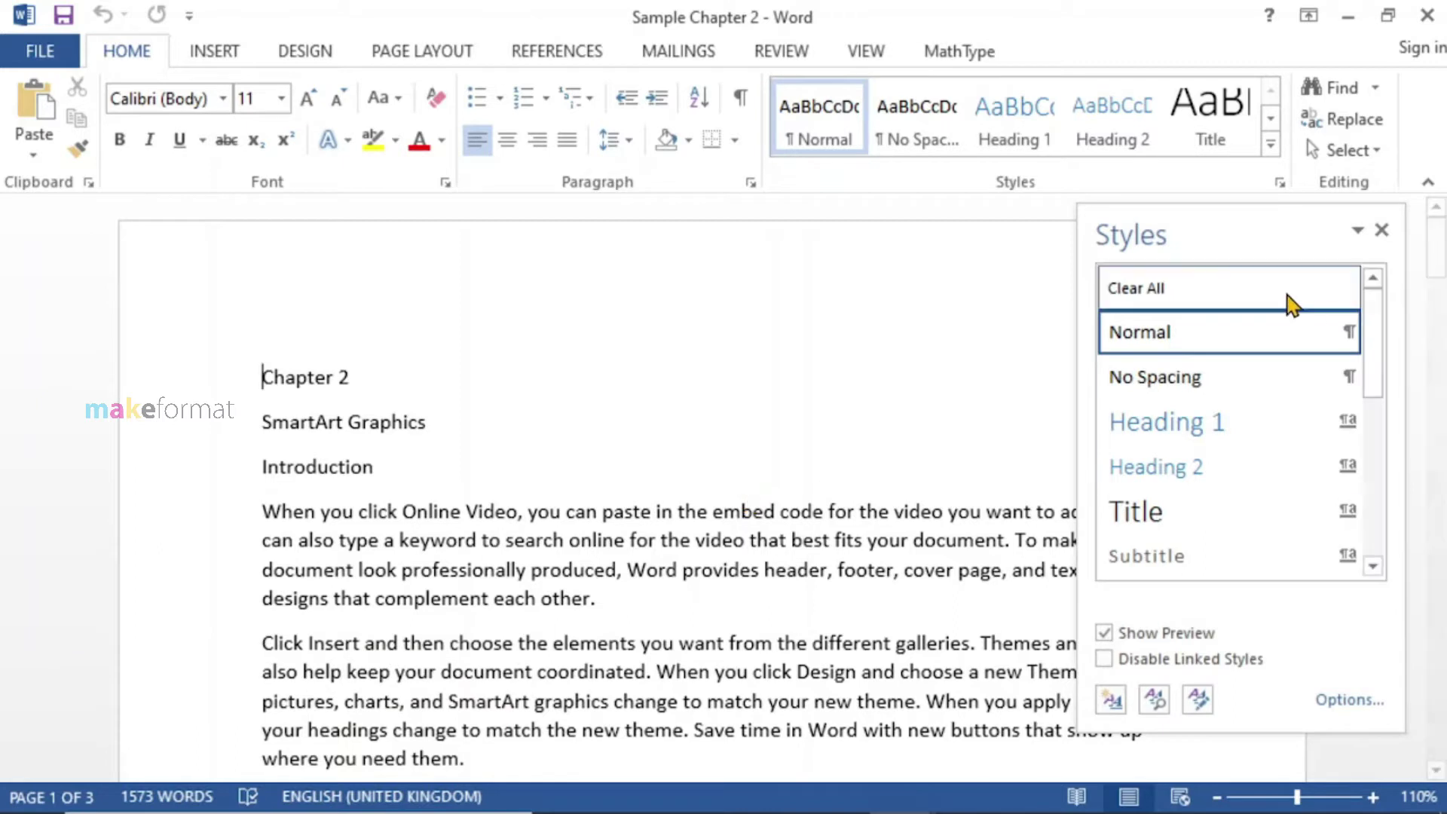
pyautogui.click(1199, 699)
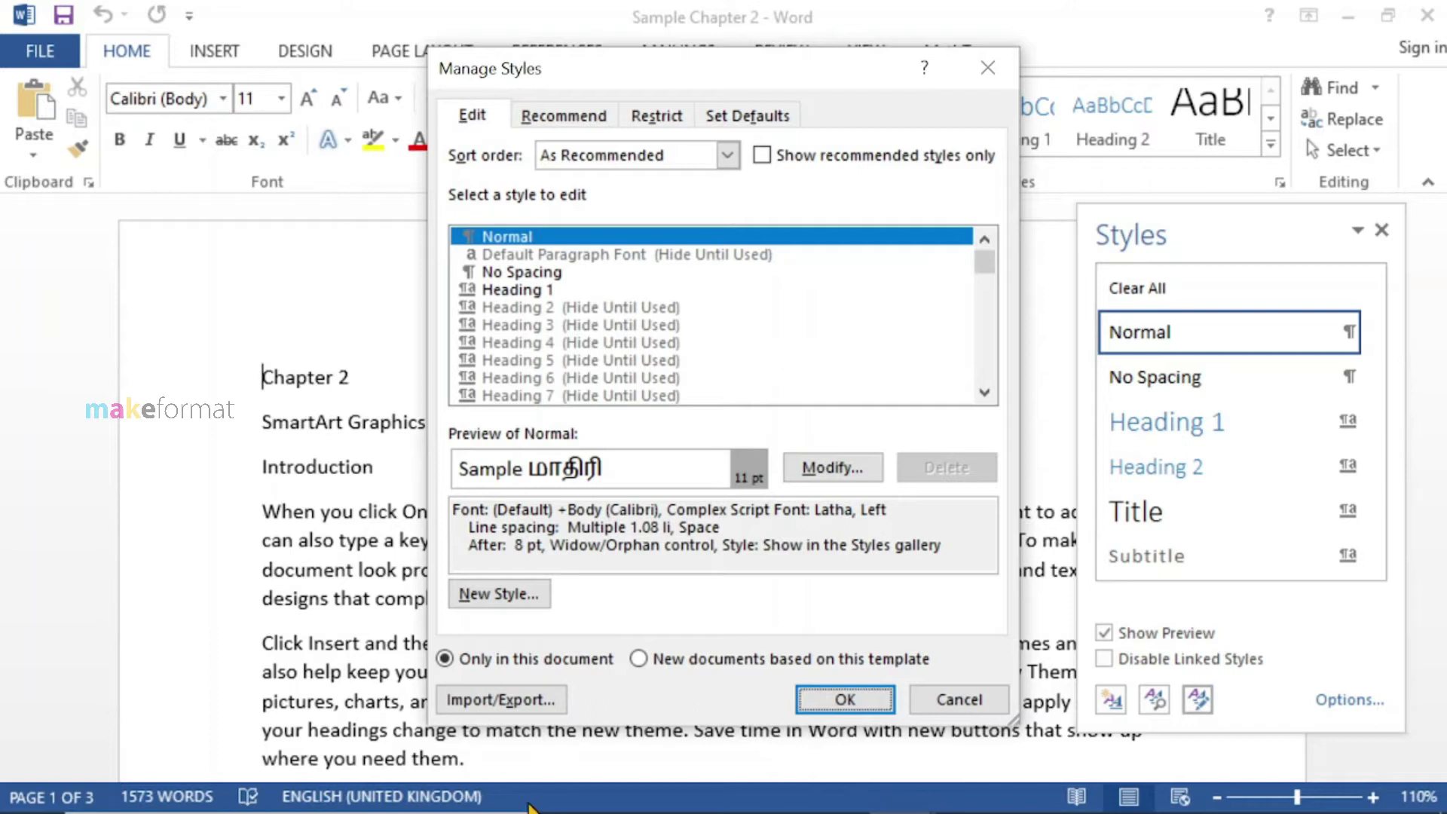
pyautogui.click(505, 699)
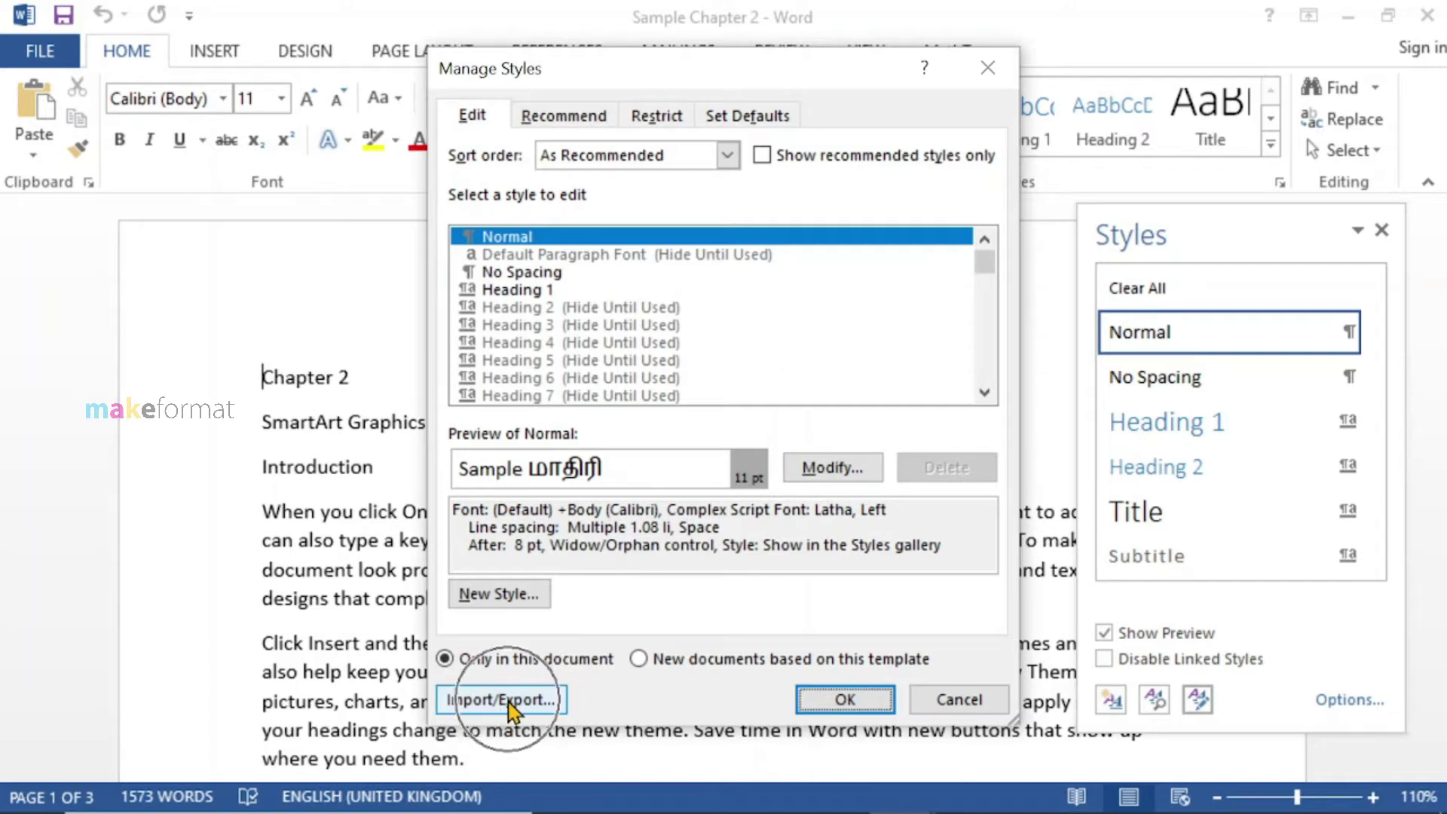
pyautogui.click(500, 700)
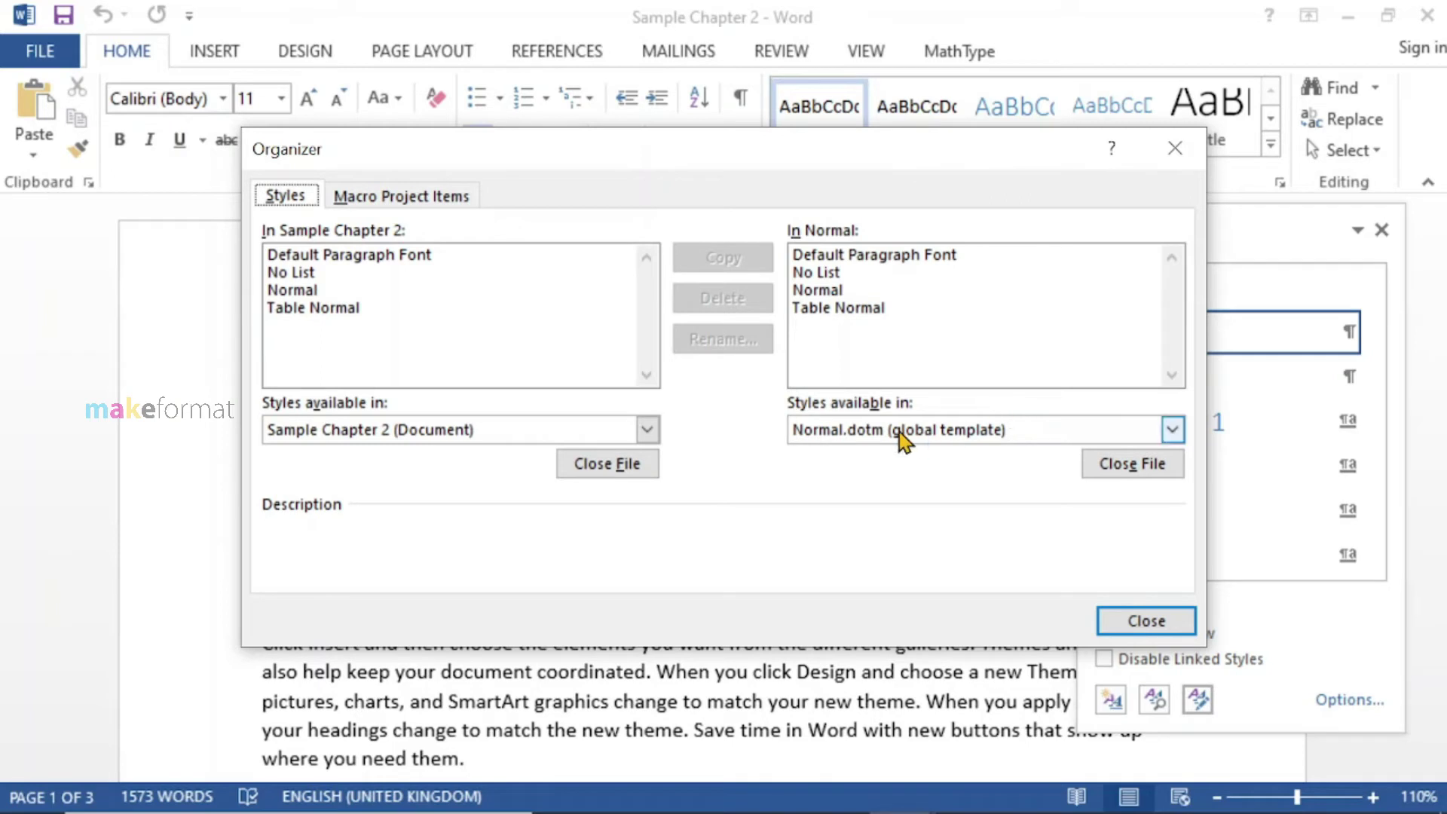
# Step: Replace the Normal template in the Organizer with the Word document Sample Chapter 1-Style from the Desktop
pyautogui.click(1157, 469)
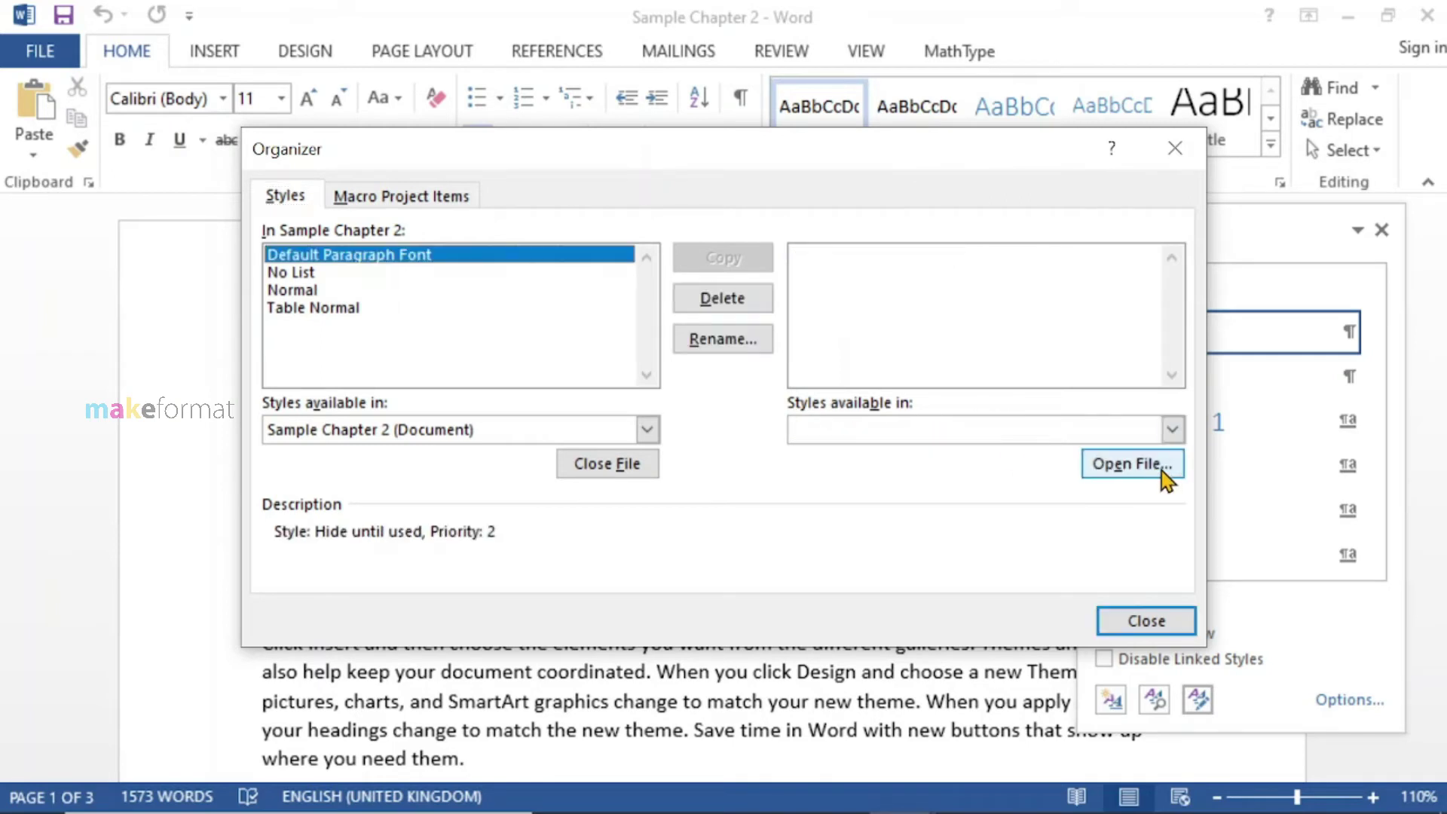
pyautogui.click(1123, 466)
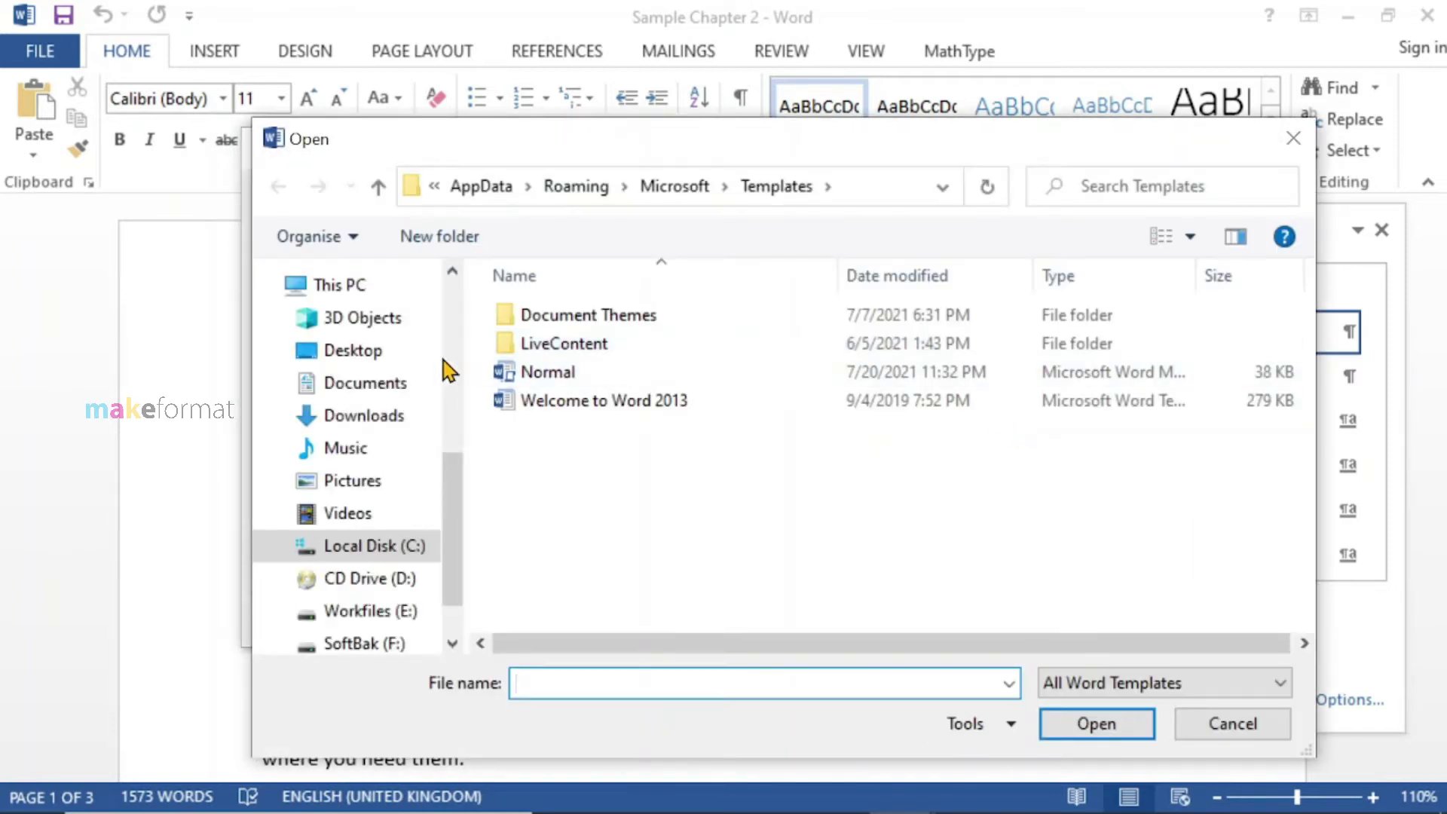
pyautogui.click(352, 353)
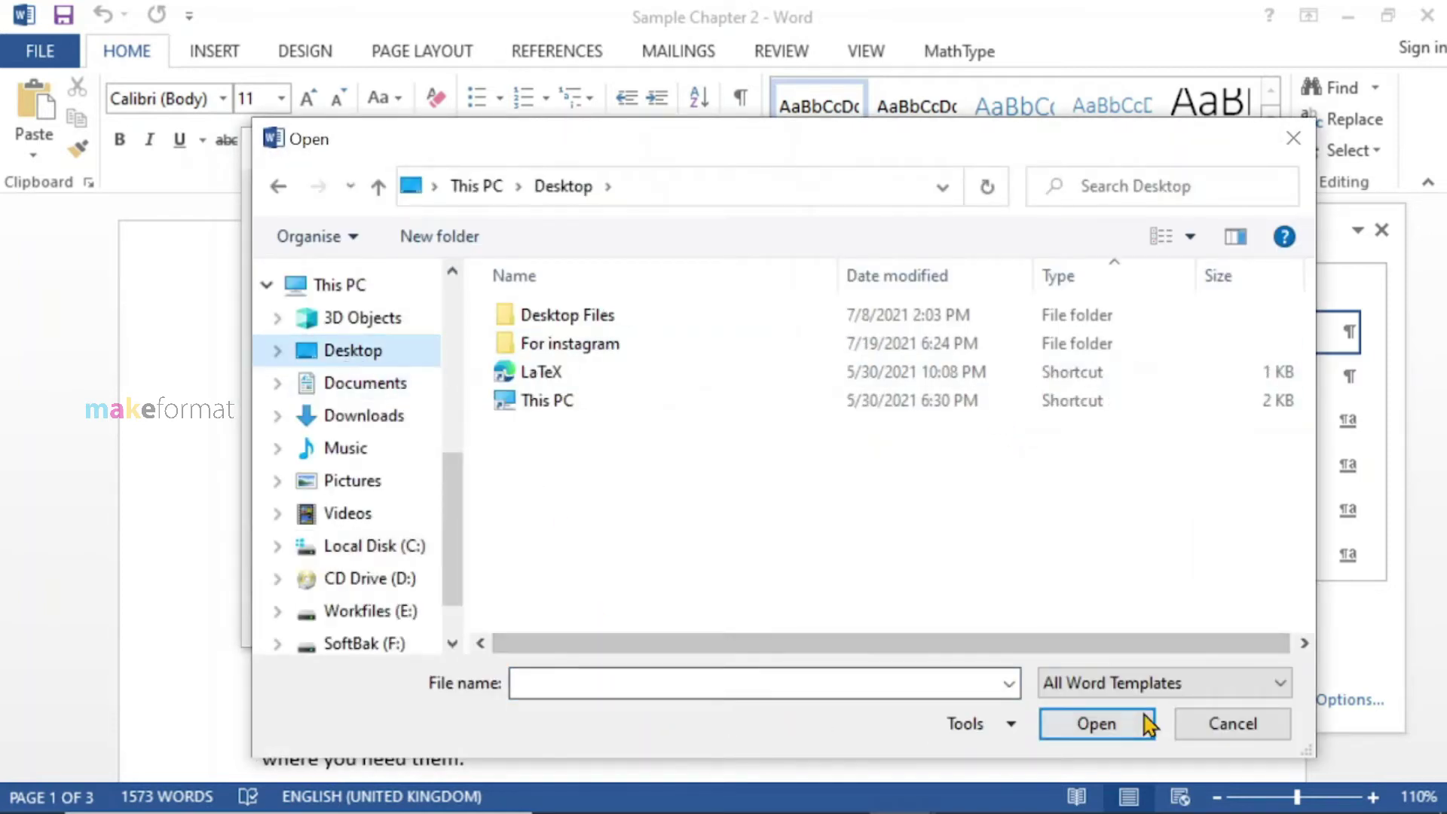
pyautogui.click(1152, 684)
pyautogui.click(1126, 310)
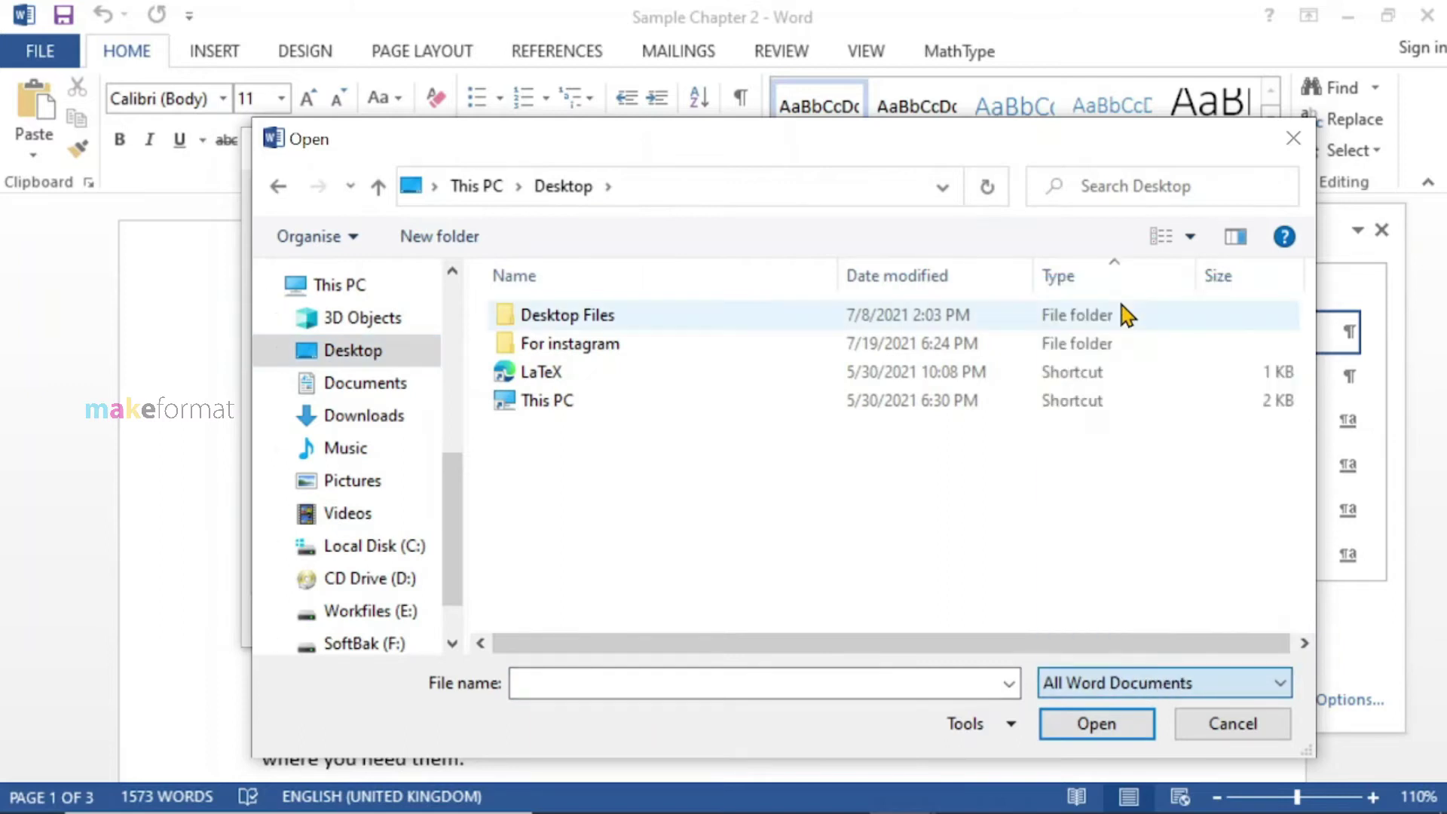
pyautogui.click(646, 431)
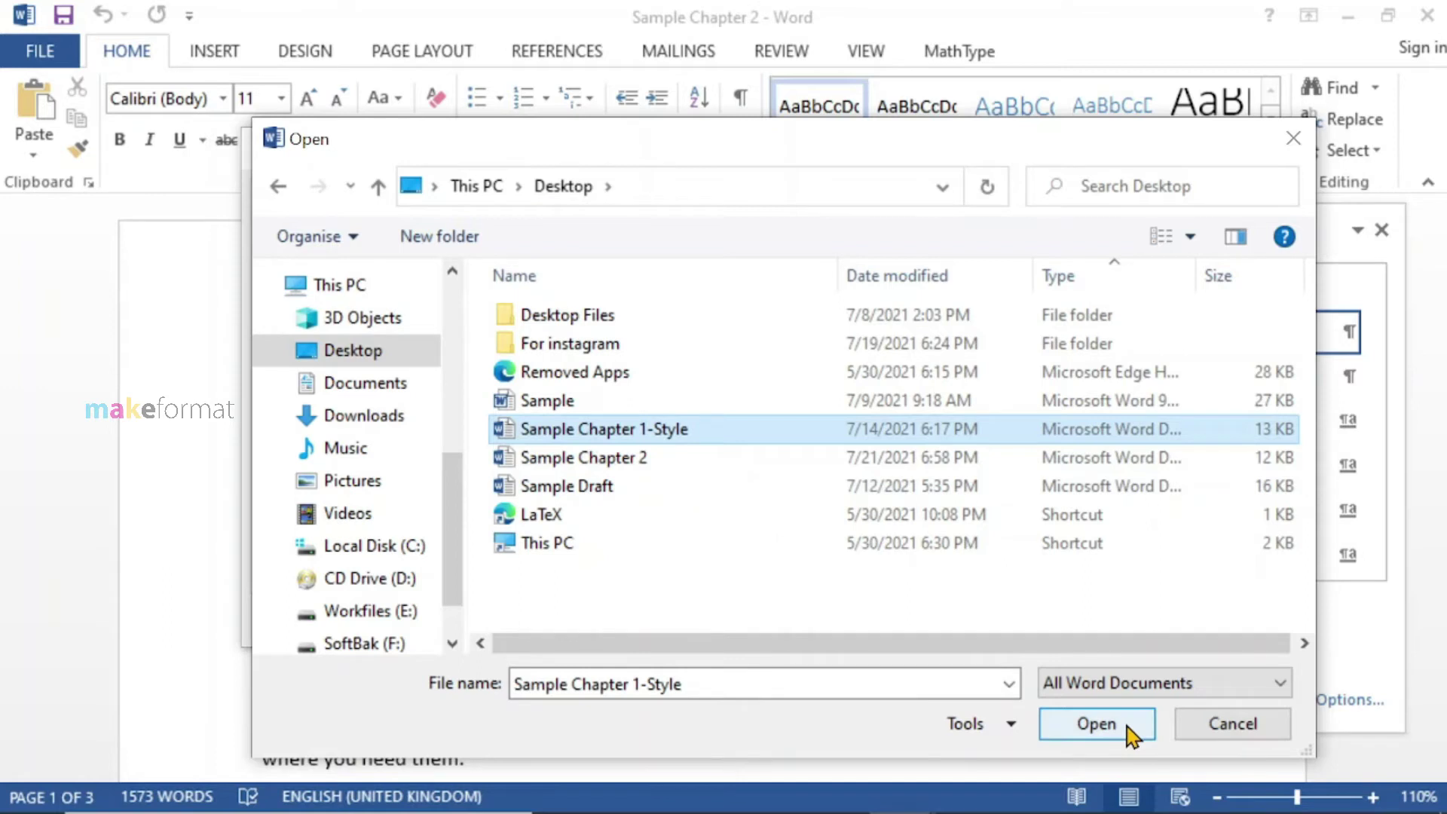
pyautogui.click(1096, 724)
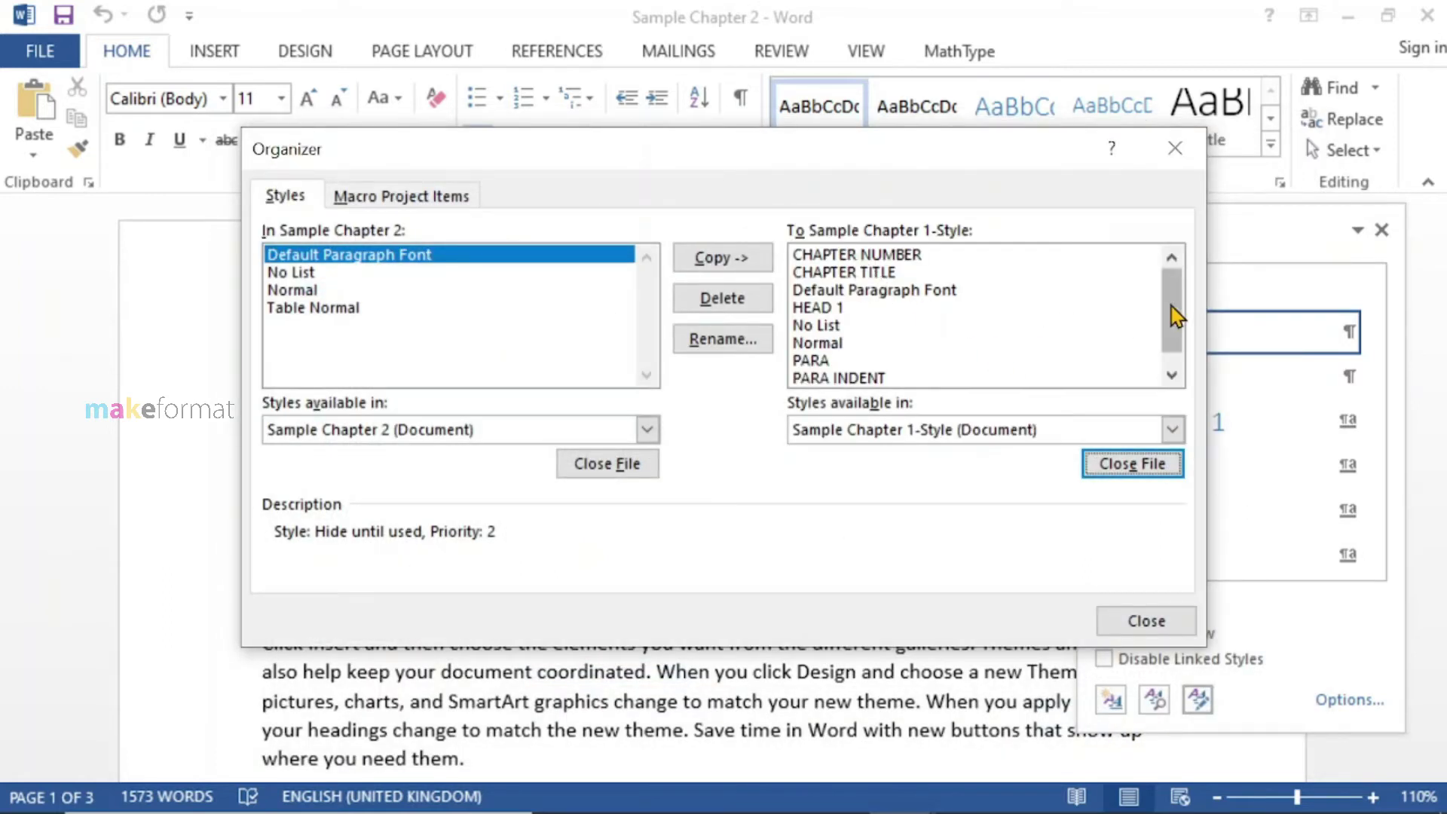
# Step: Copy all styles from Sample Chapter 1-Style into Sample Chapter 2, overwriting all existing entries, and close the Organizer
pyautogui.click(855, 257)
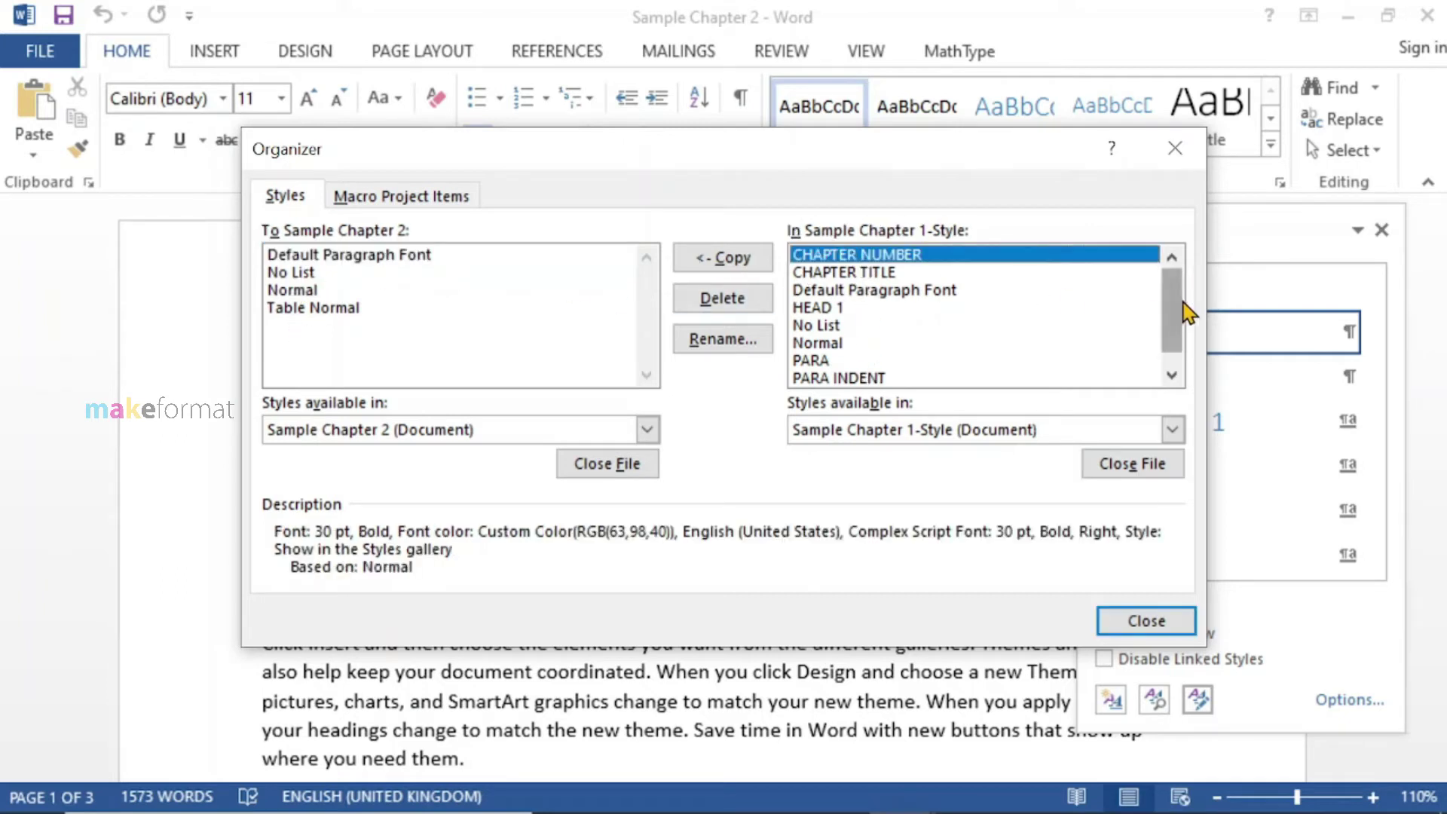
pyautogui.moveTo(1180, 312); pyautogui.dragTo(1168, 365)
pyautogui.keyDown('shift'); pyautogui.click(863, 379); pyautogui.keyUp('shift')
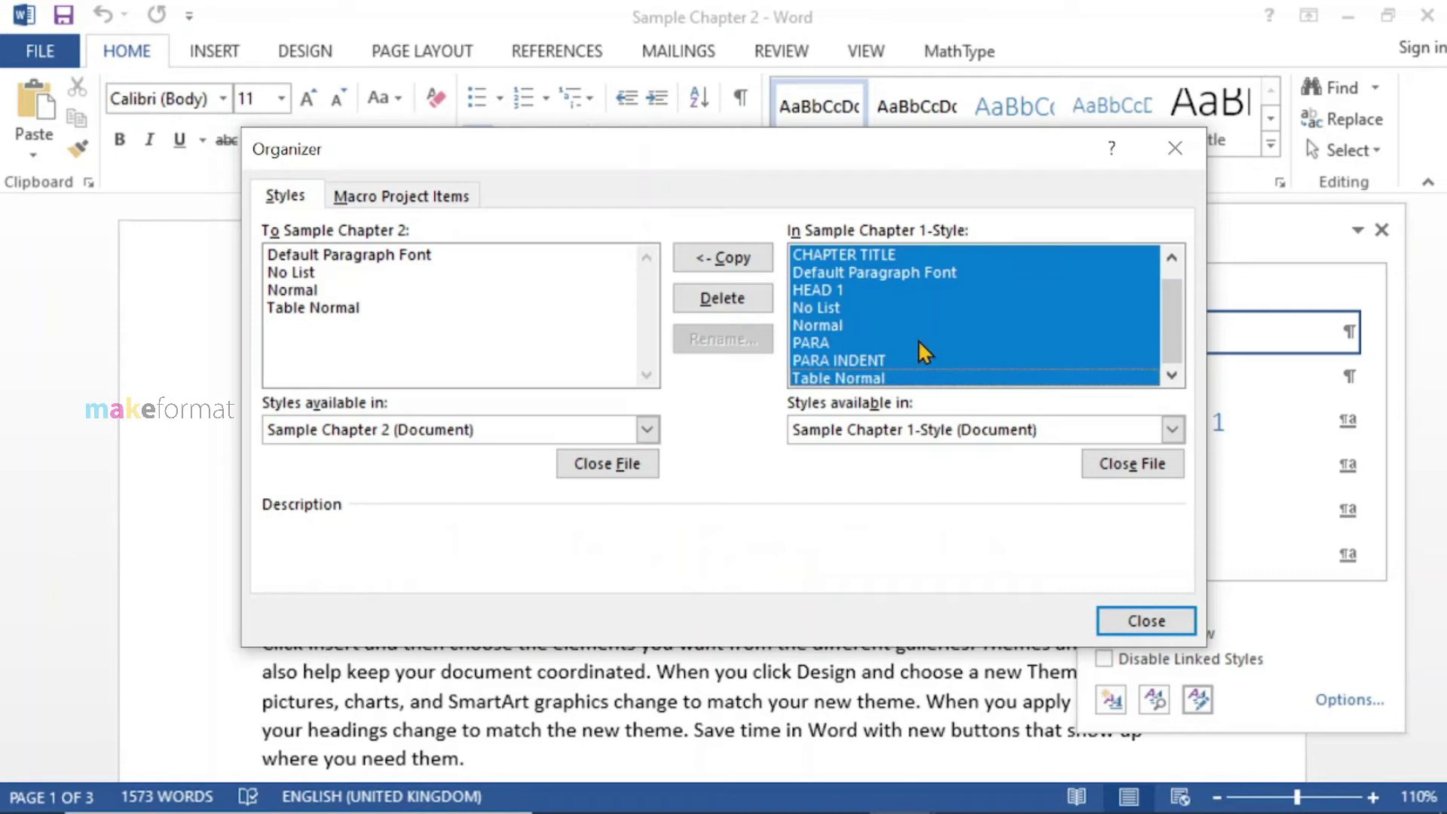
pyautogui.scroll(1, 935, 315)
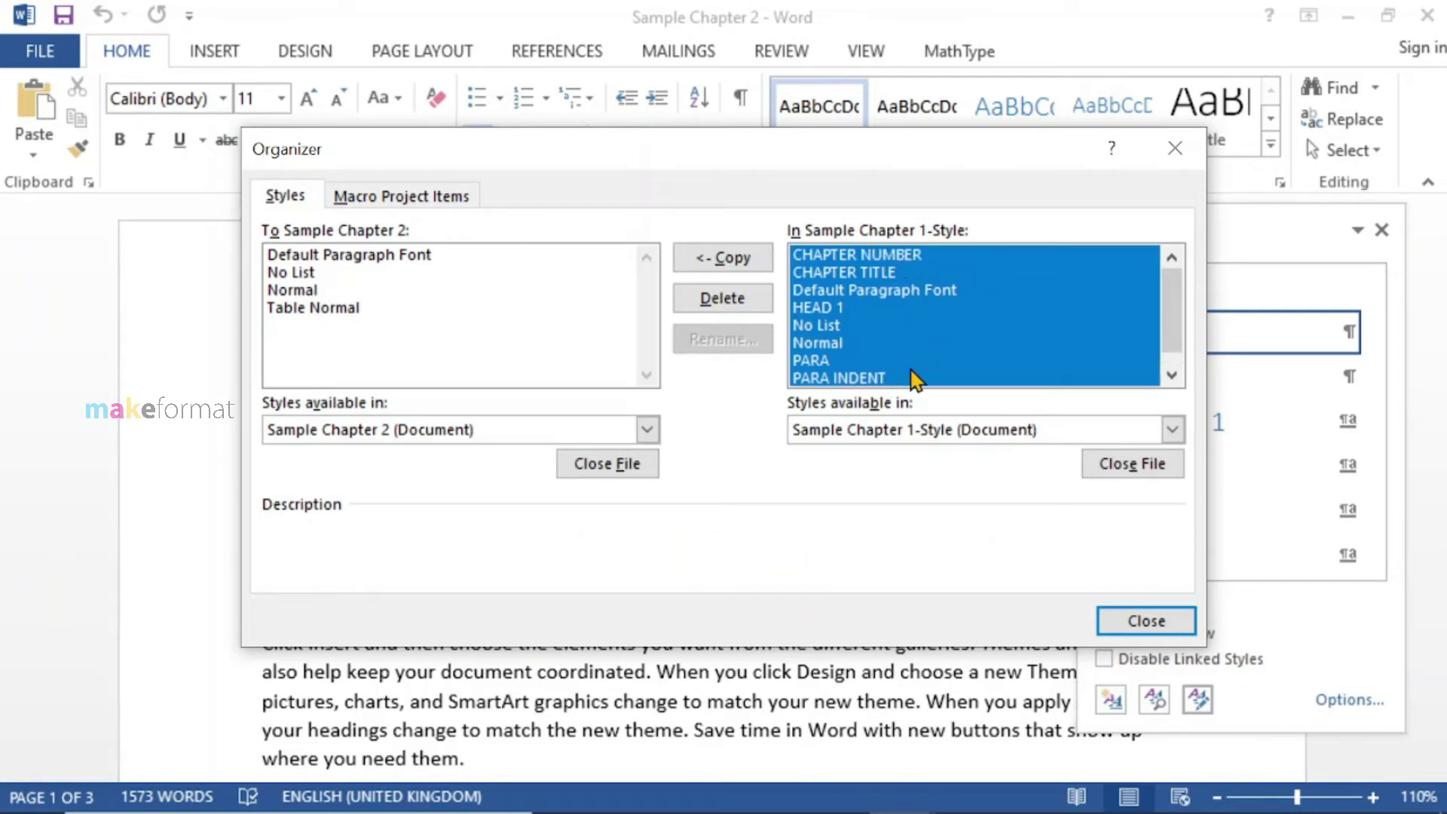
pyautogui.click(734, 262)
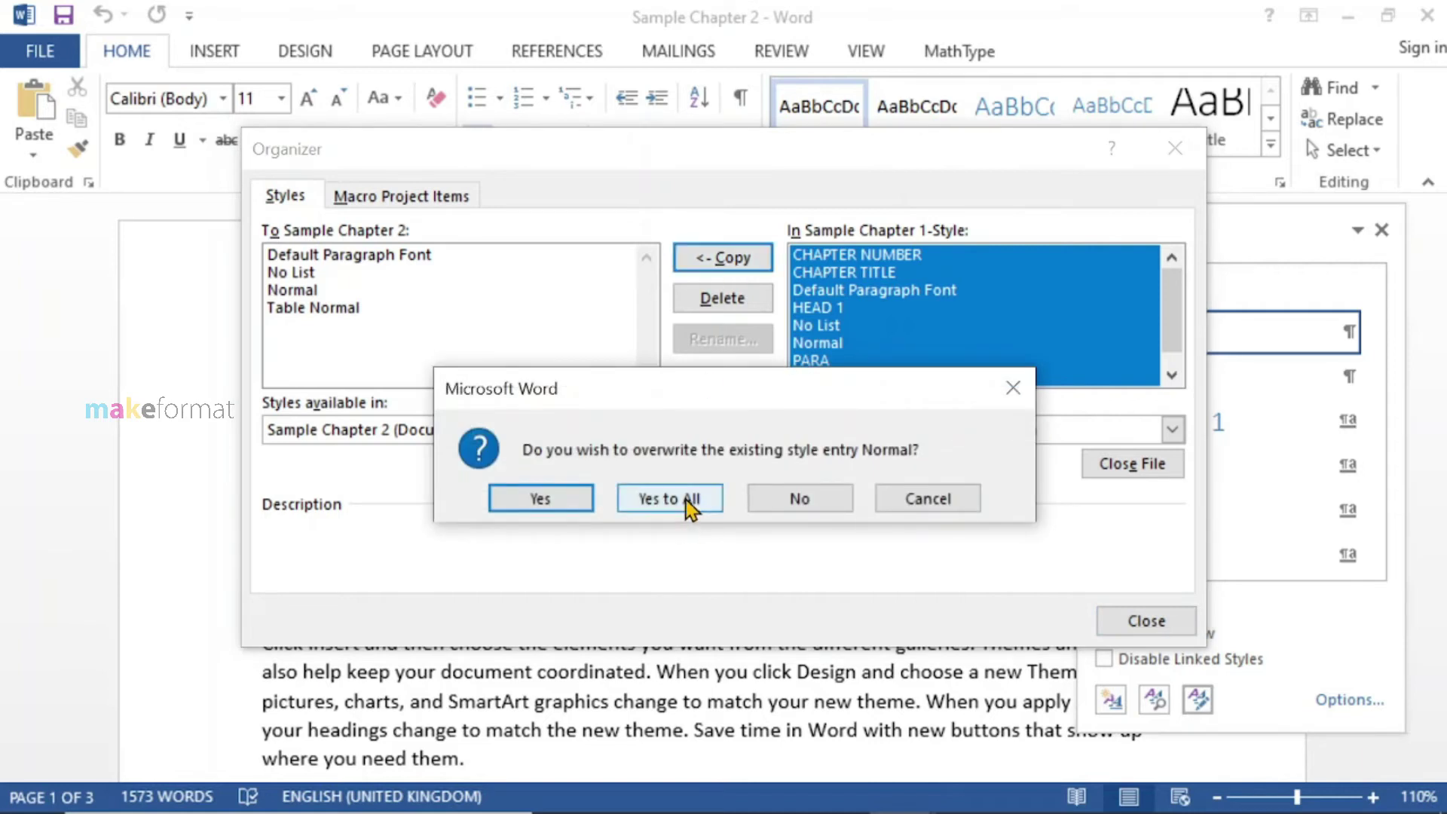
pyautogui.click(690, 500)
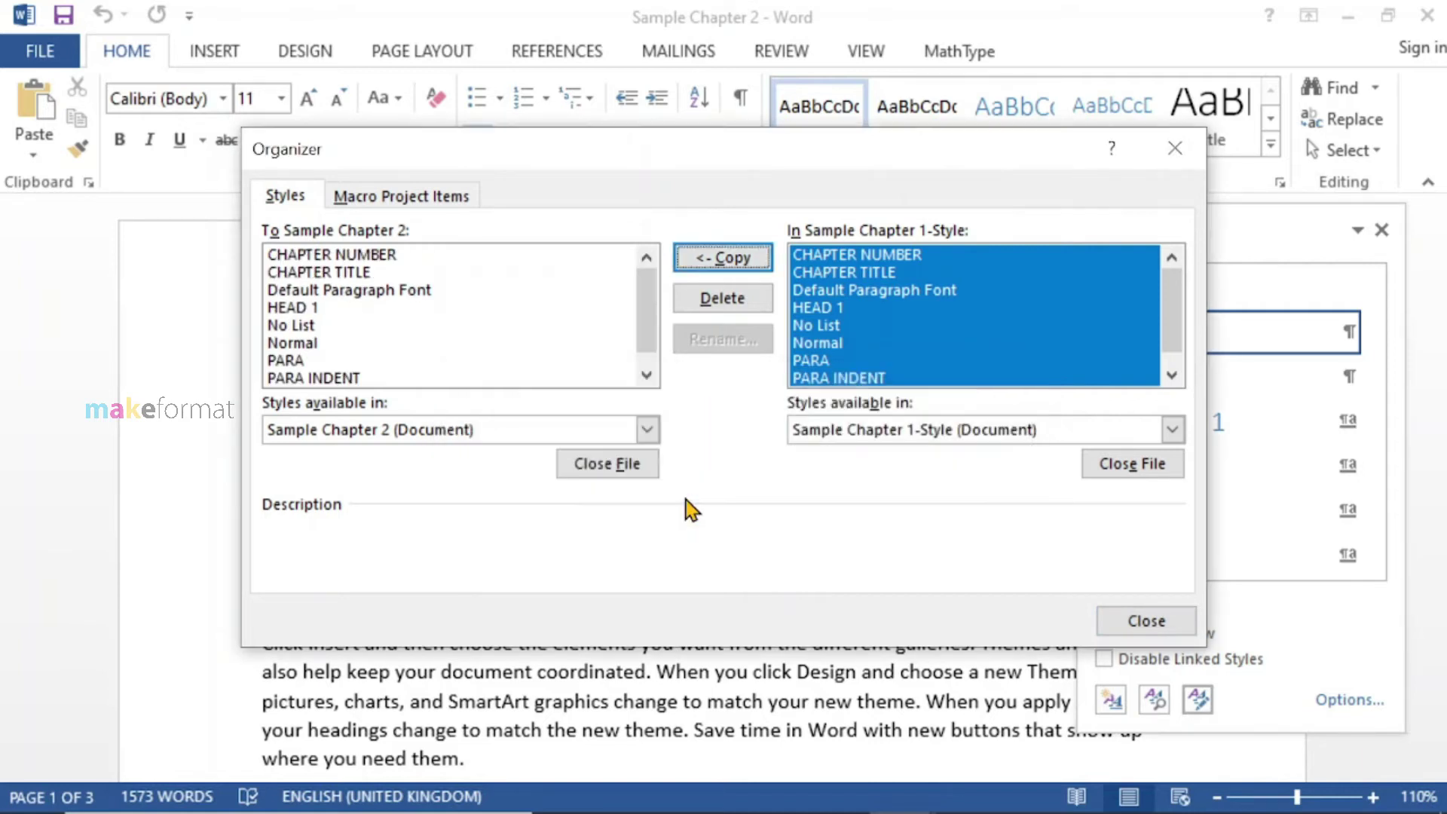
pyautogui.click(1153, 621)
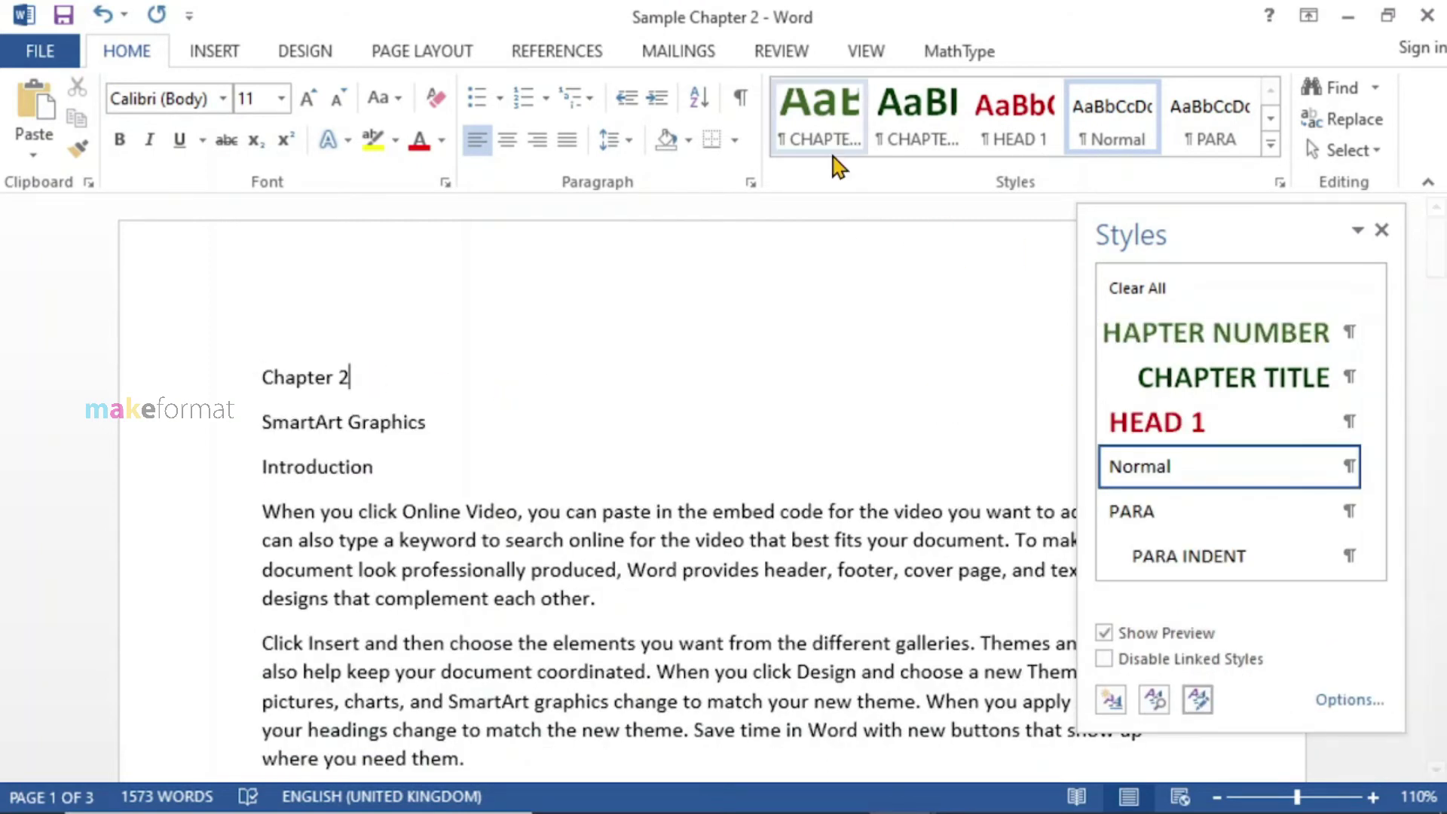
# Step: Apply the CHAPTER NUMBER style to "Chapter 2" and the CHAPTER TITLE style to "SmartArt Graphics"
pyautogui.click(821, 114)
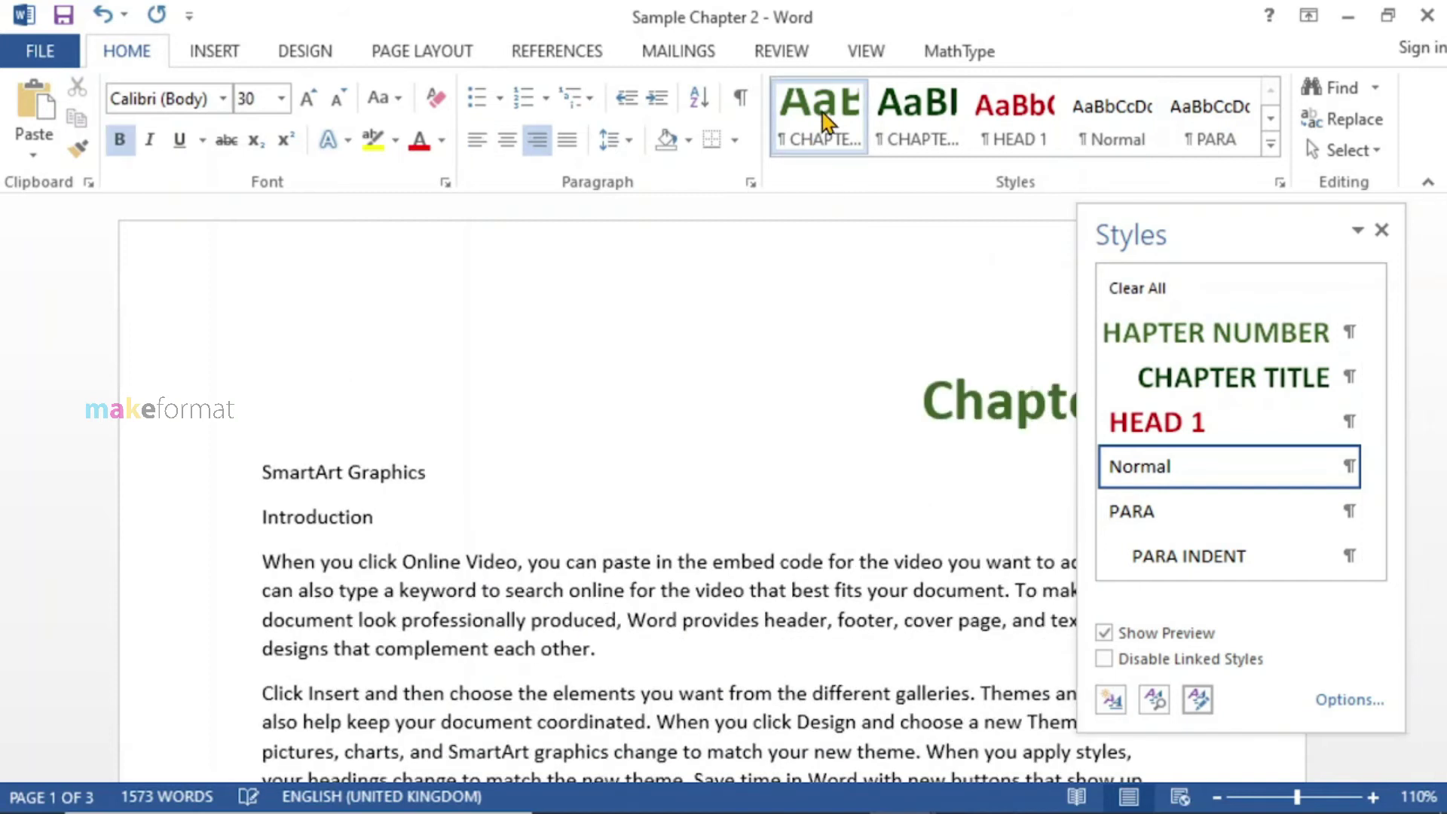
pyautogui.click(394, 471)
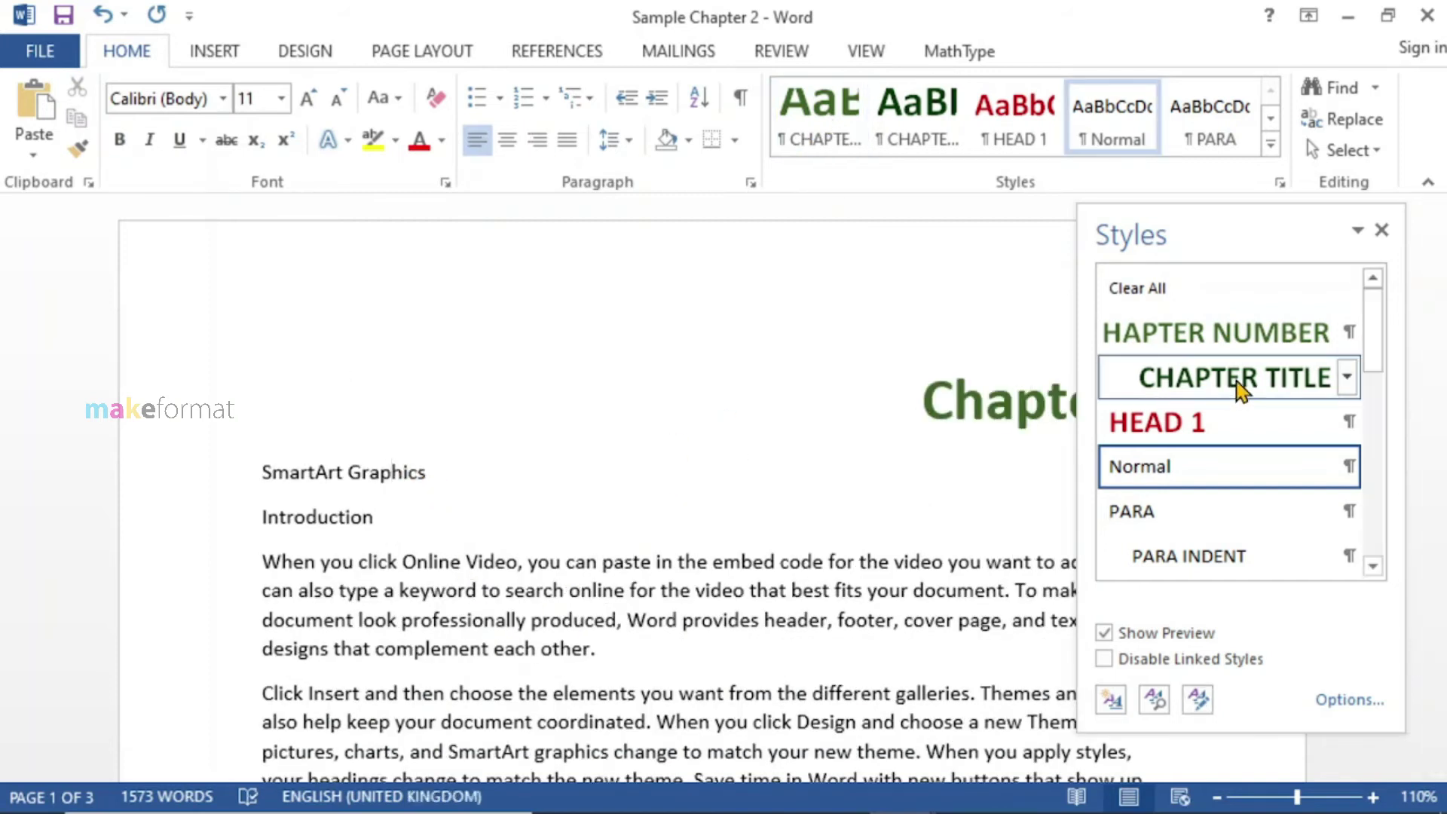
pyautogui.click(1238, 386)
# Step: Apply the HEAD 1 style to the "Introduction" heading
pyautogui.click(323, 630)
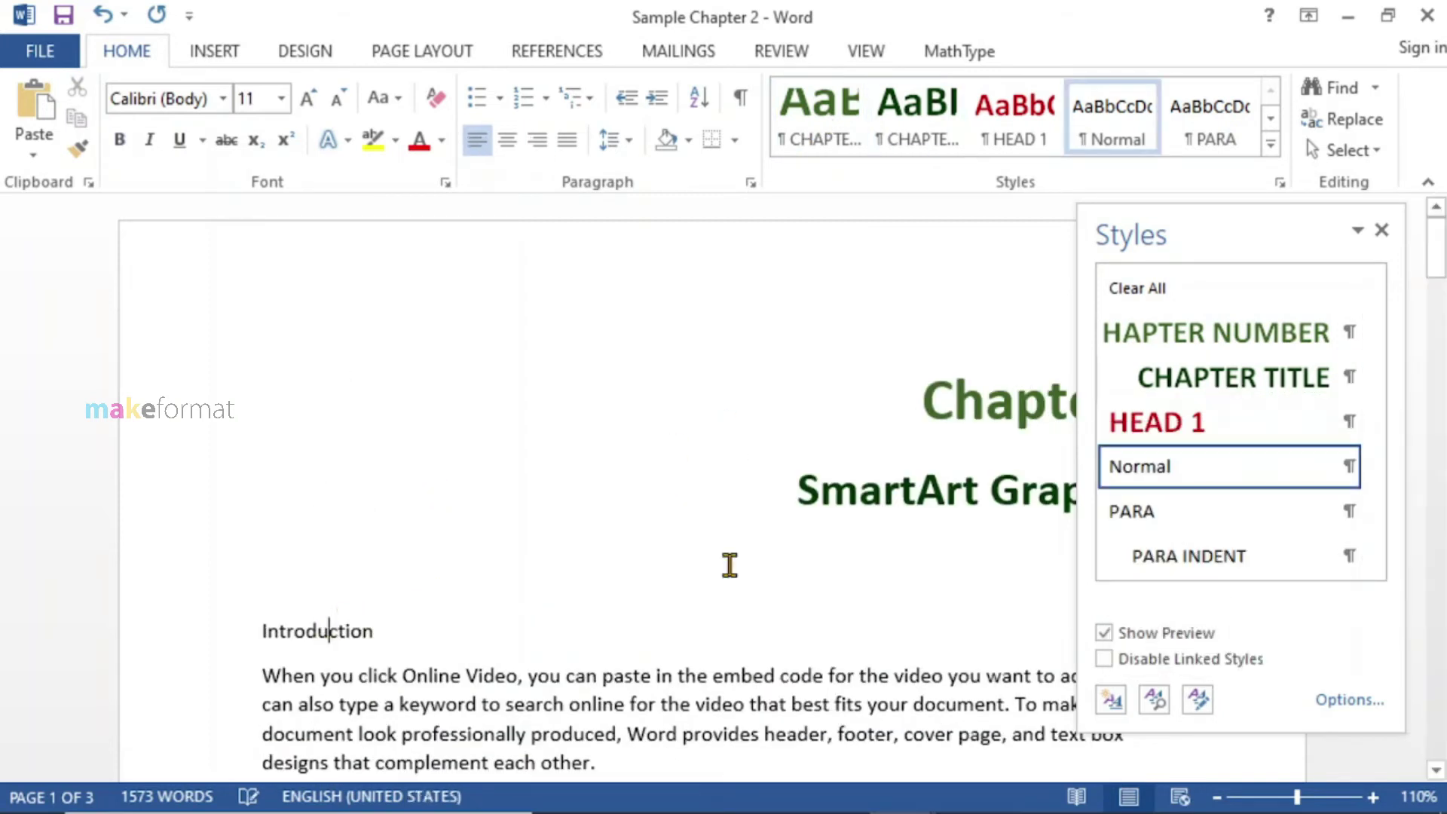
pyautogui.scroll(-3, 1265, 514)
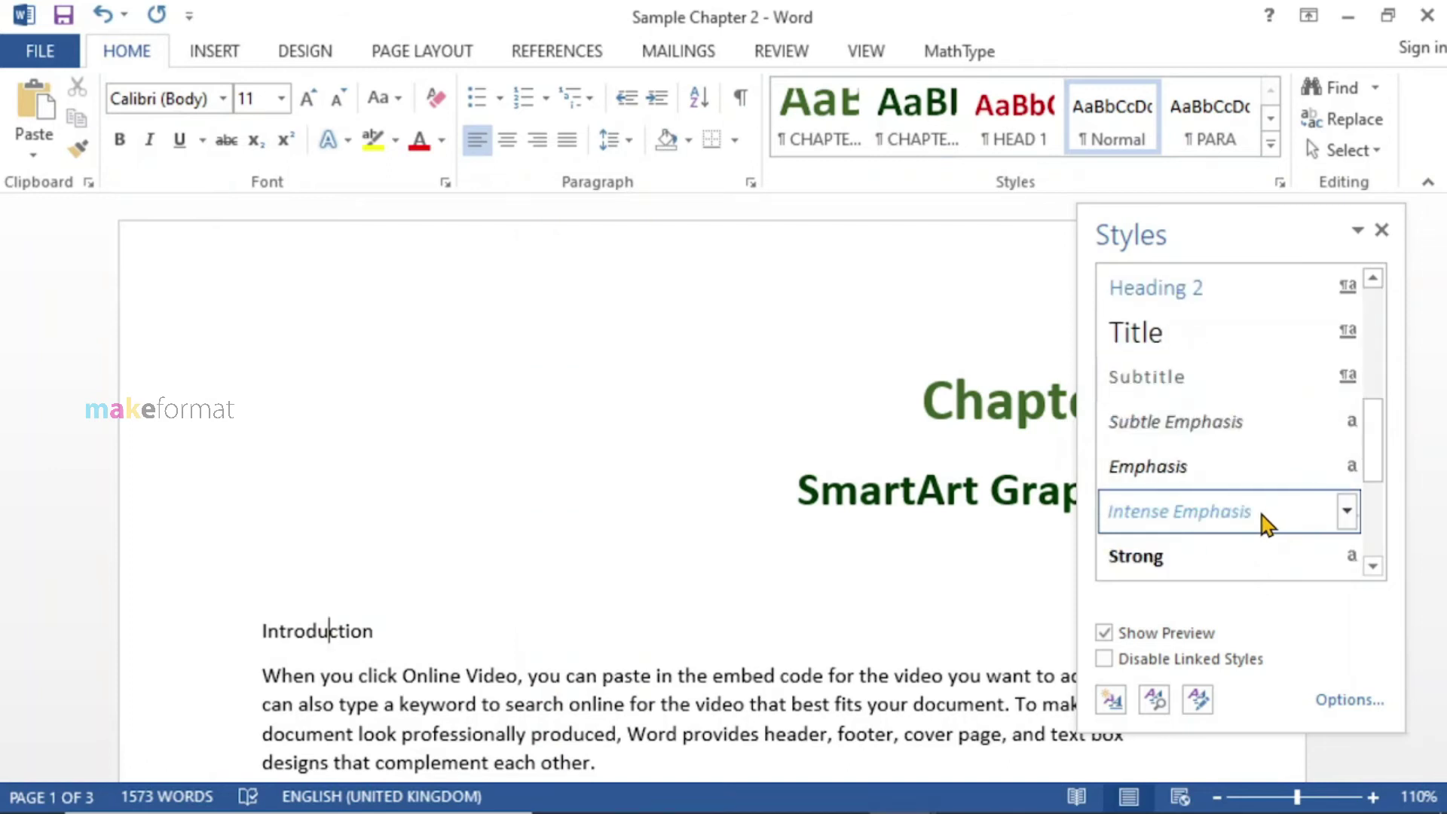
pyautogui.click(1017, 128)
# Step: Apply the PARA style by name to the first paragraph under "Introduction" using Apply Styles
pyautogui.scroll(-4, 481, 592)
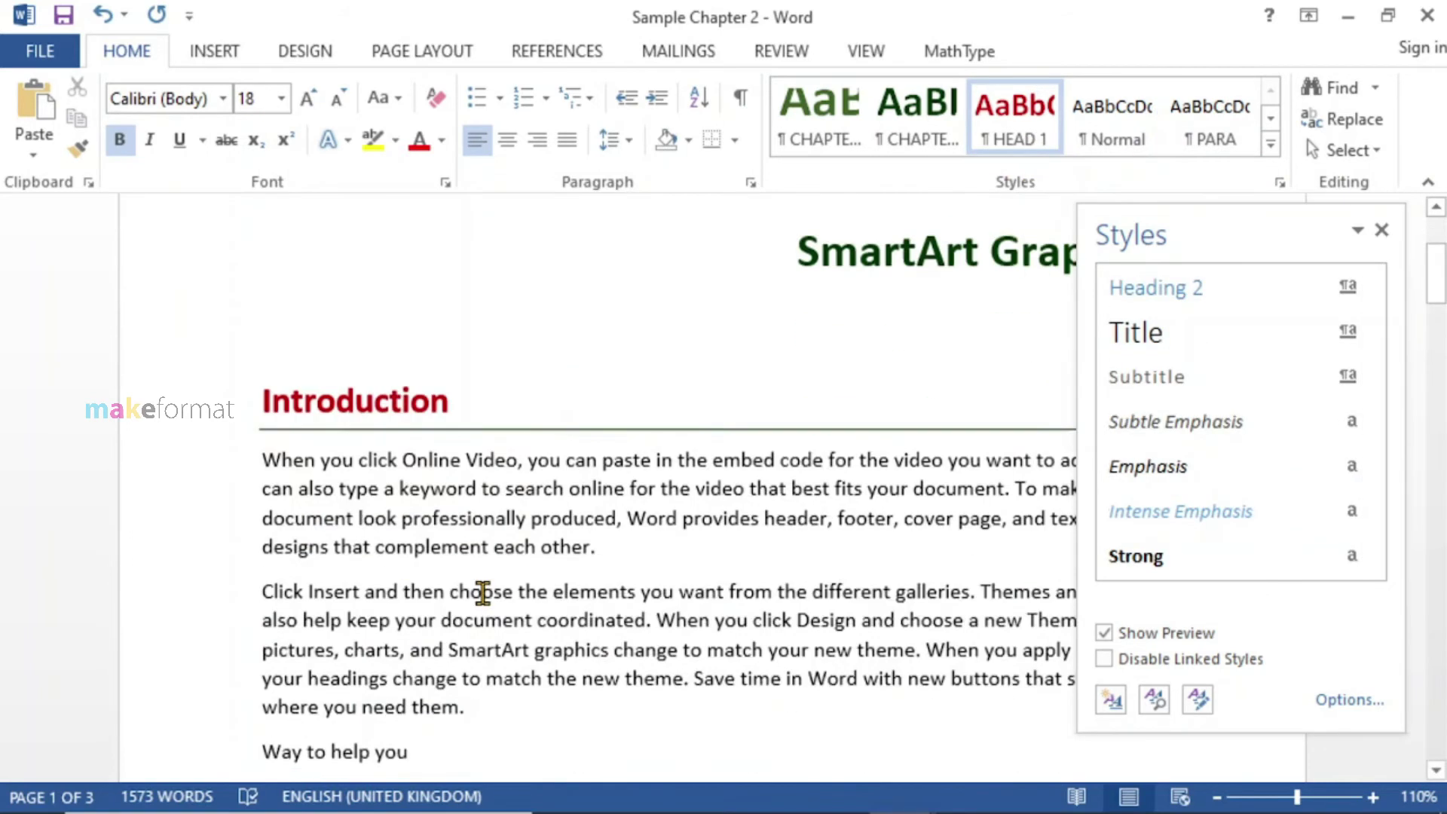
pyautogui.click(429, 430)
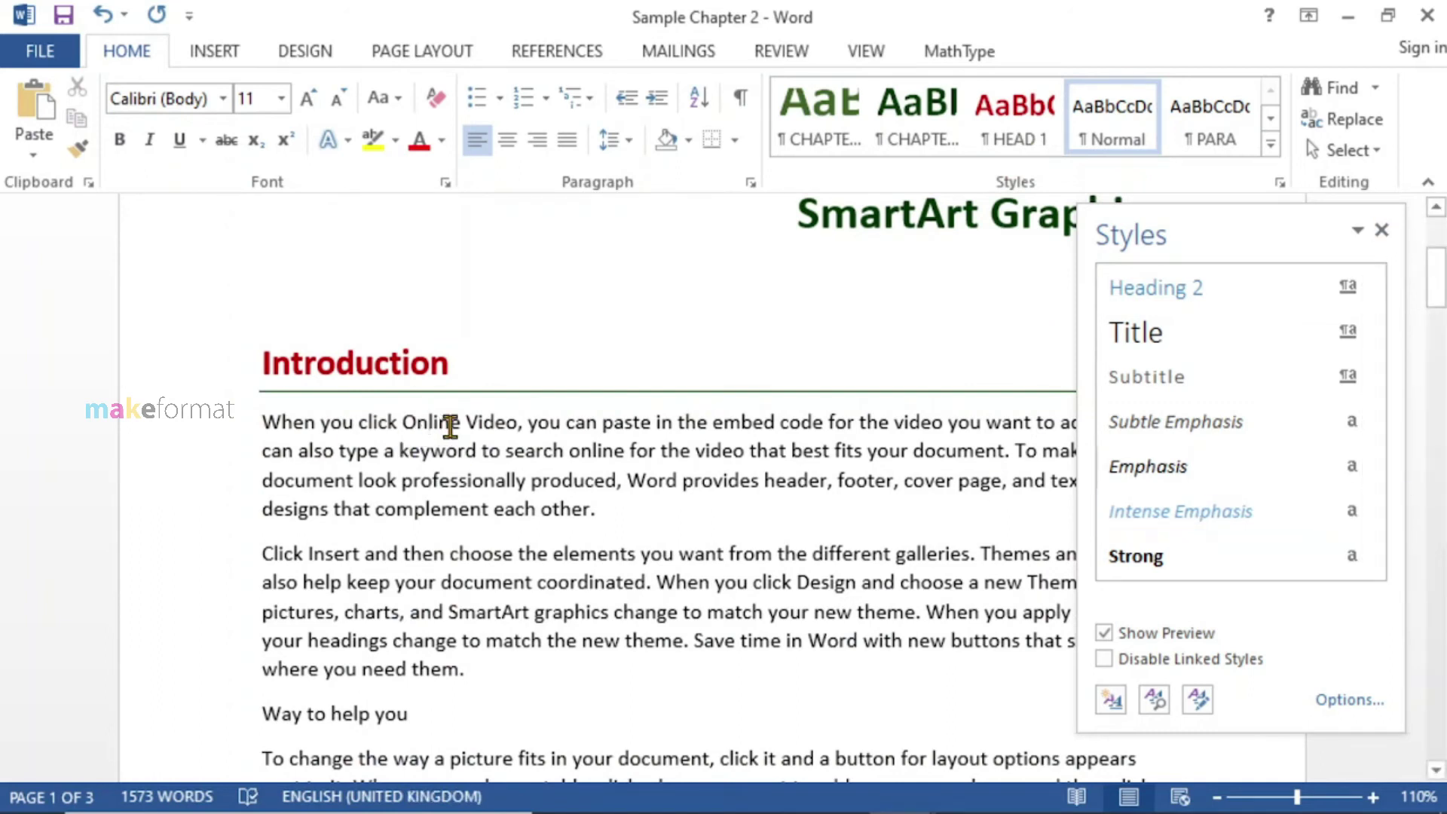
pyautogui.hotkey('ctrl', 'shift', 's')
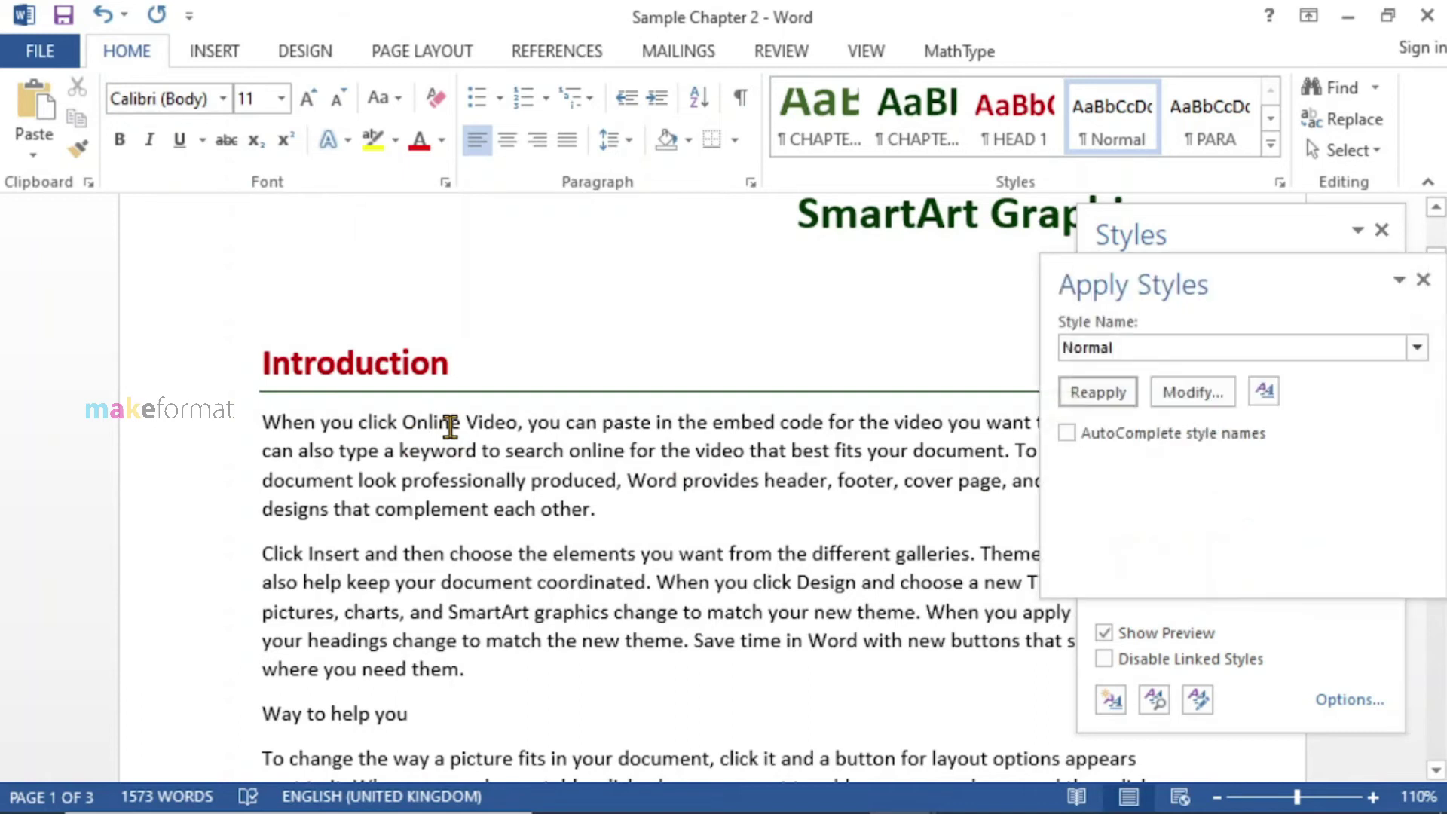
pyautogui.write('PARA')
pyautogui.press('Return')
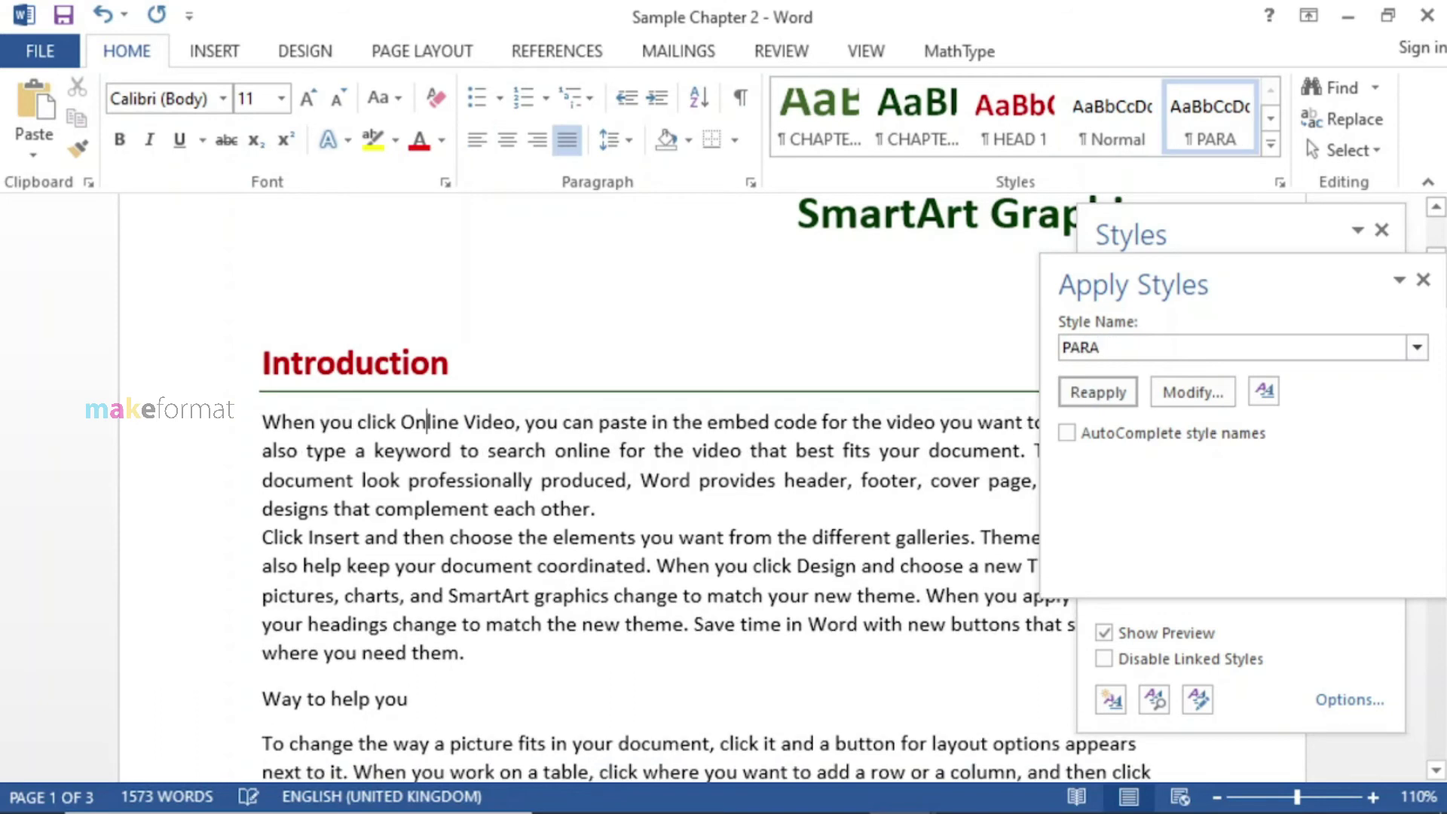
# Step: Apply the PARA INDENT style by name to the second paragraph under "Introduction"
pyautogui.click(527, 594)
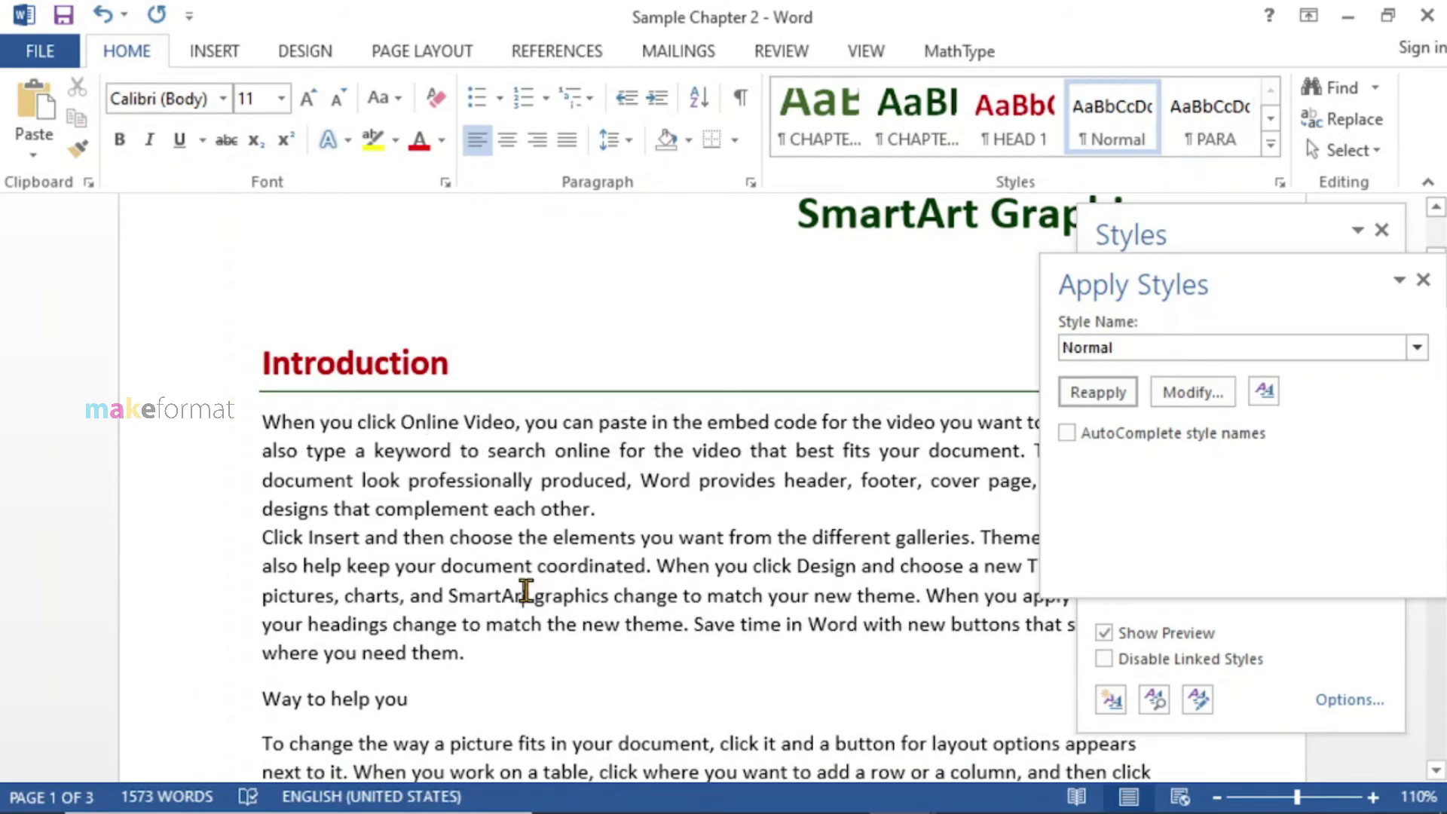
pyautogui.hotkey('ctrl', 'shift', 's')
pyautogui.write('PARA')
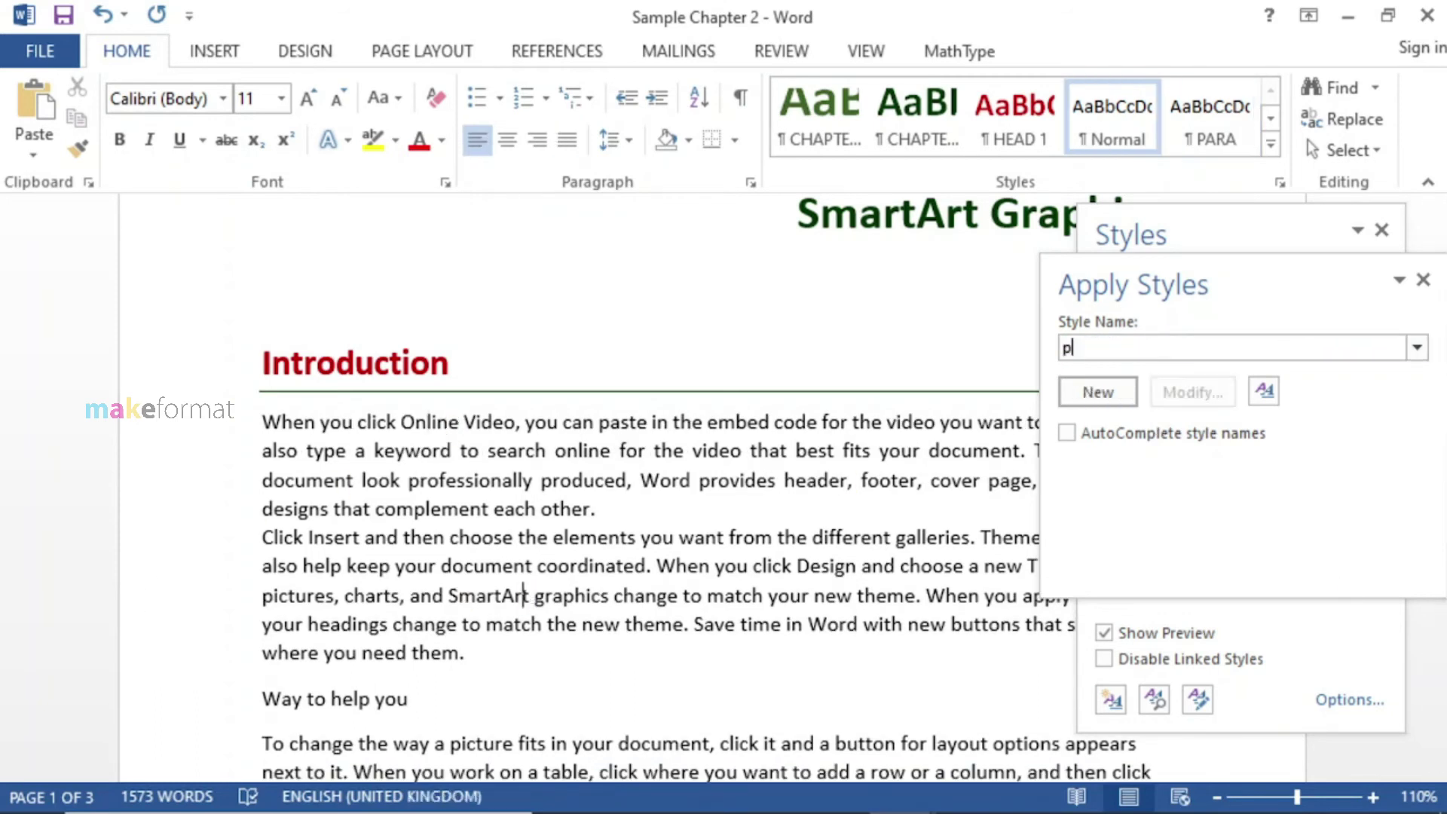
pyautogui.write(' in')
pyautogui.press('BackSpace')
pyautogui.press('BackSpace')
pyautogui.press('BackSpace')
pyautogui.write('indent')
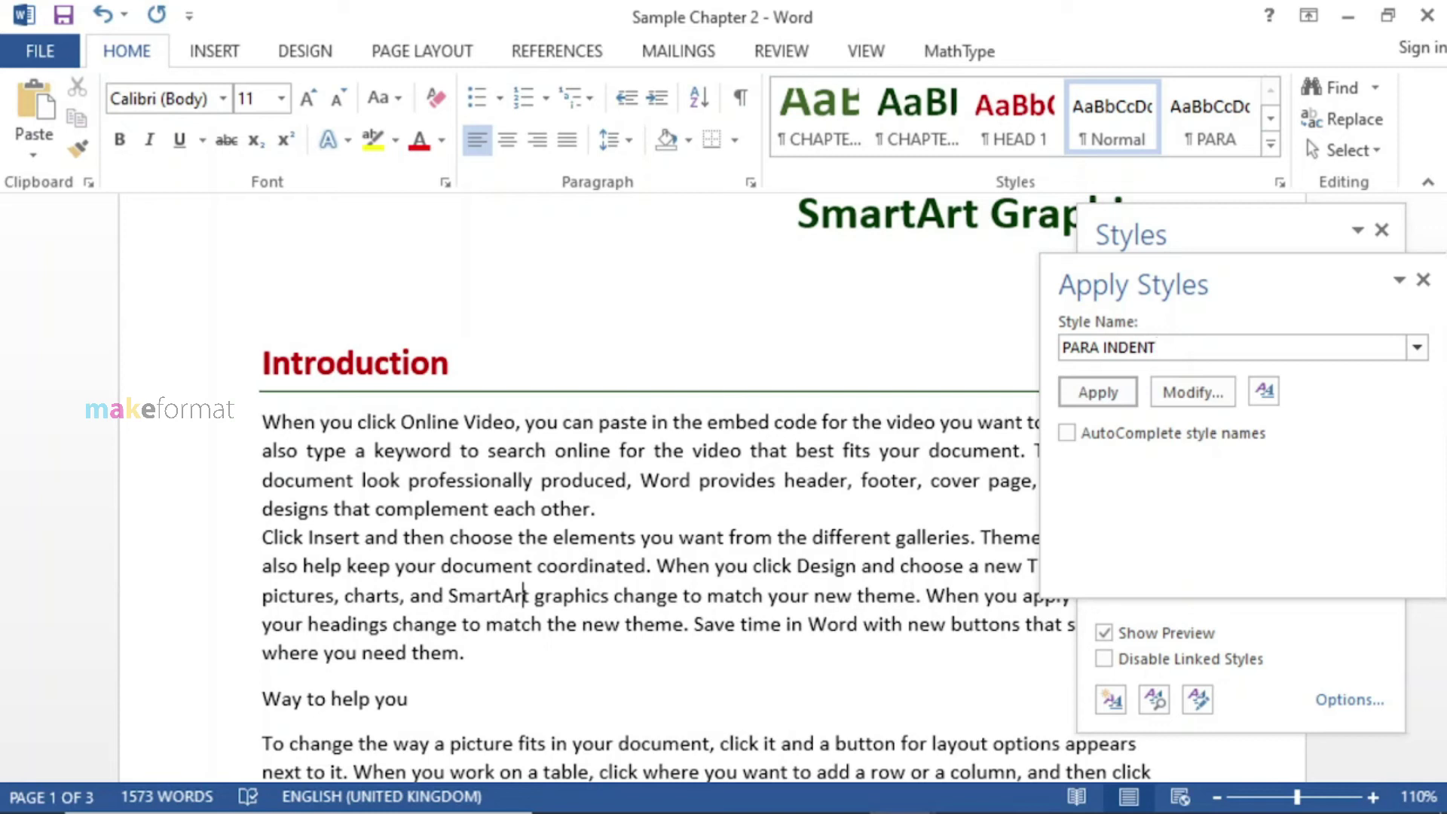
pyautogui.press('Return')
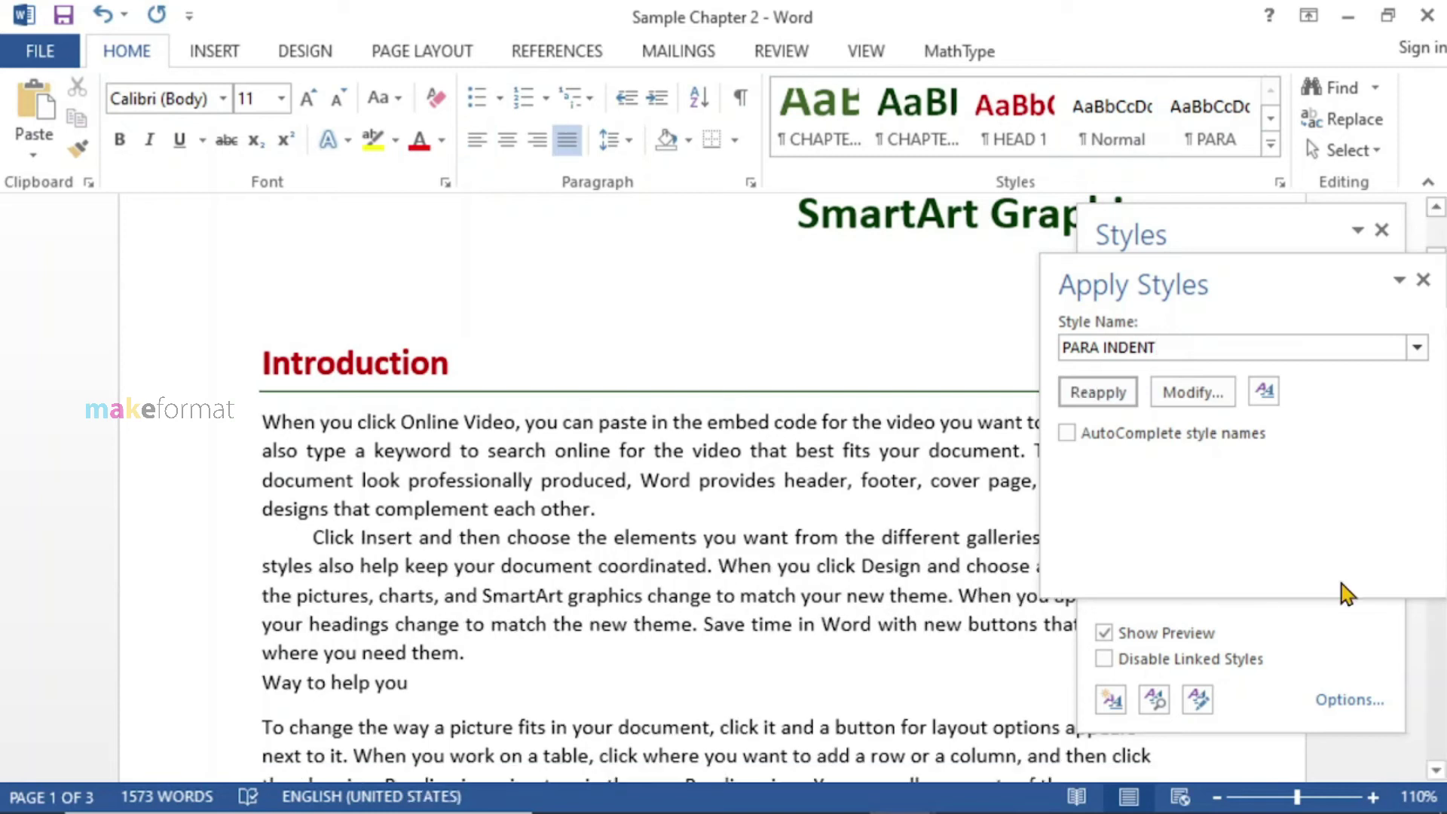
# Step: Apply the HEAD 1 style by name to the "Way to help you" heading
pyautogui.hotkey('ctrl', 'Down')
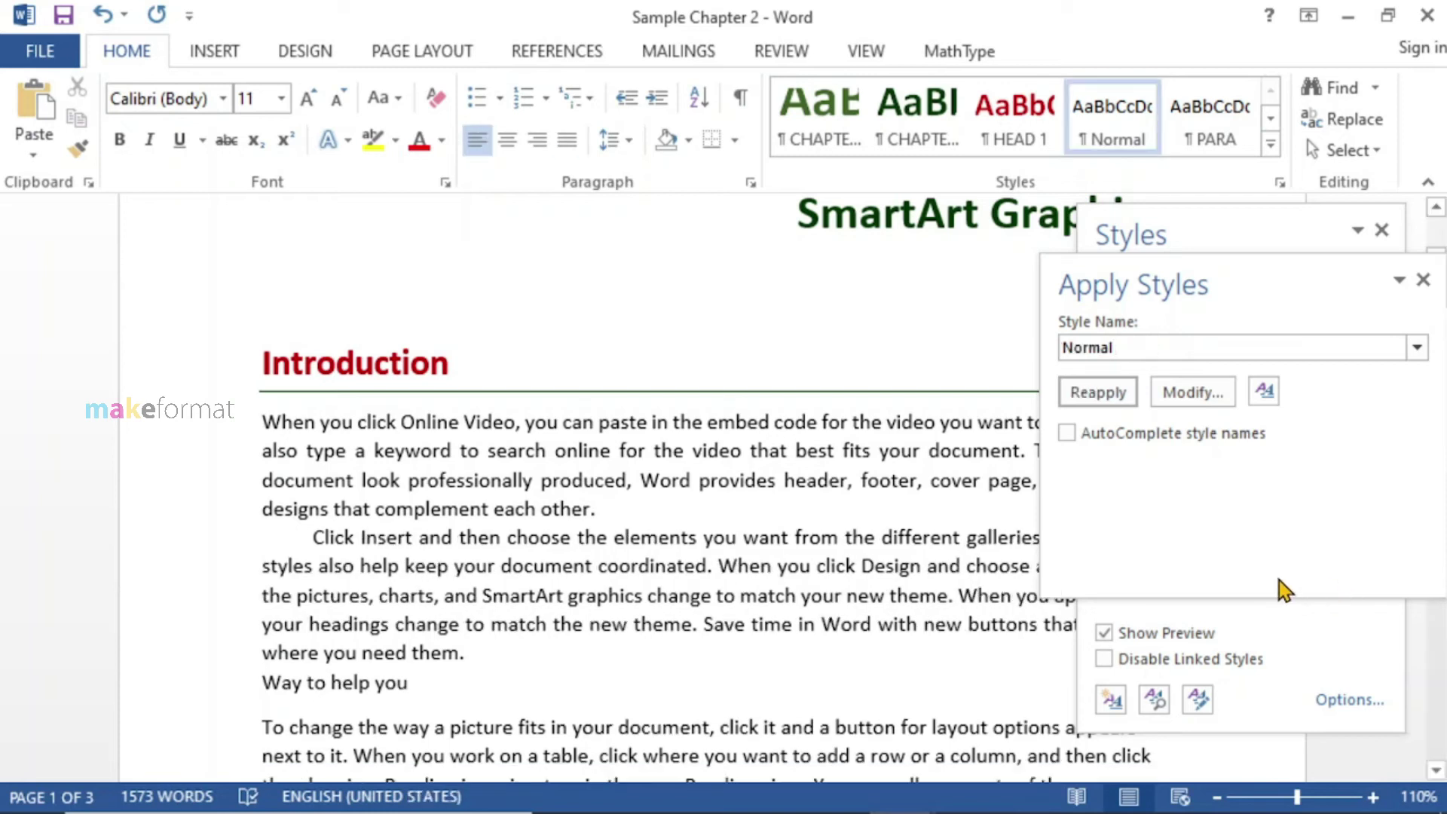
pyautogui.hotkey('ctrl', 'shift', 's')
pyautogui.write('h1')
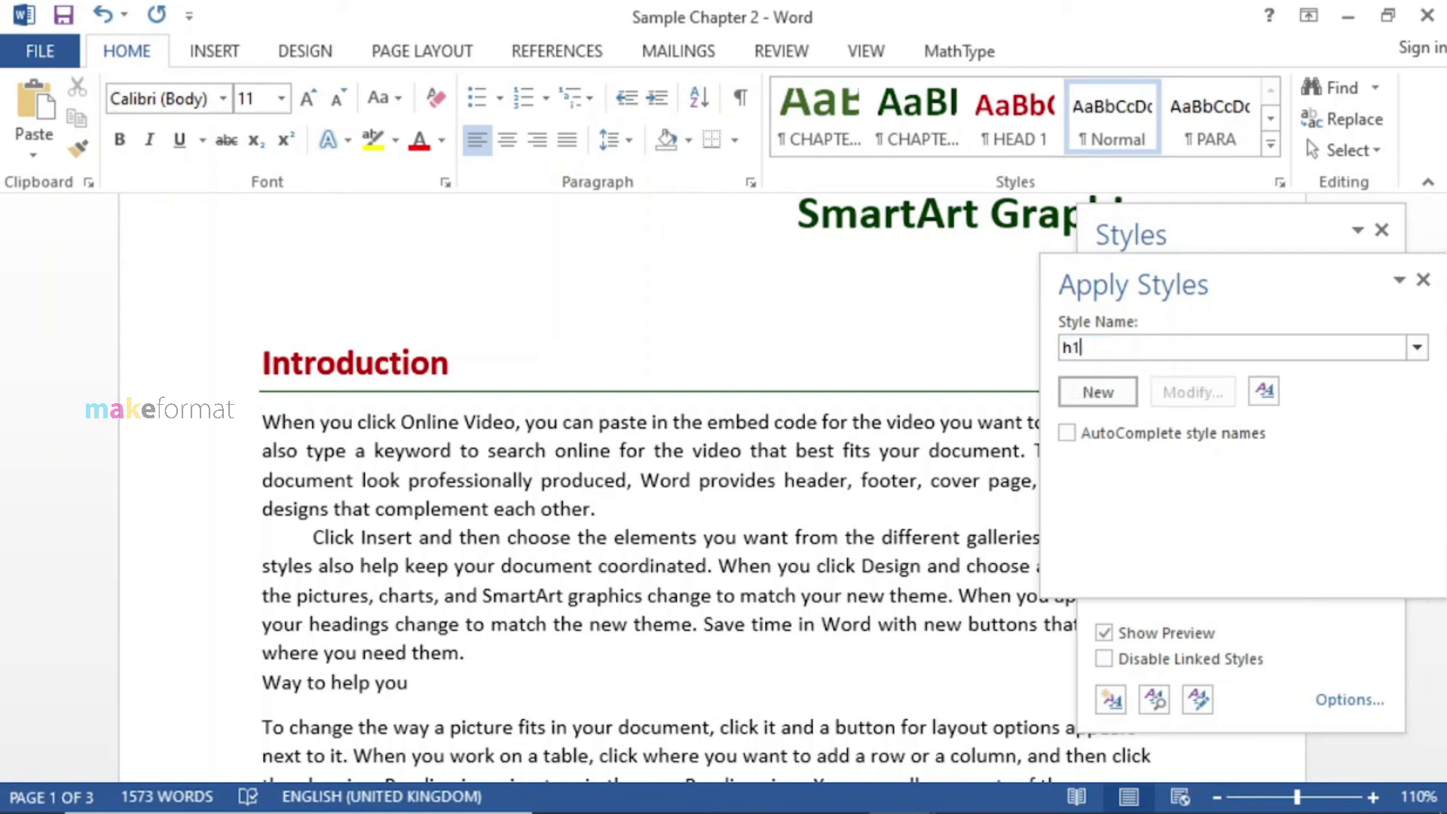
pyautogui.write('ead 1')
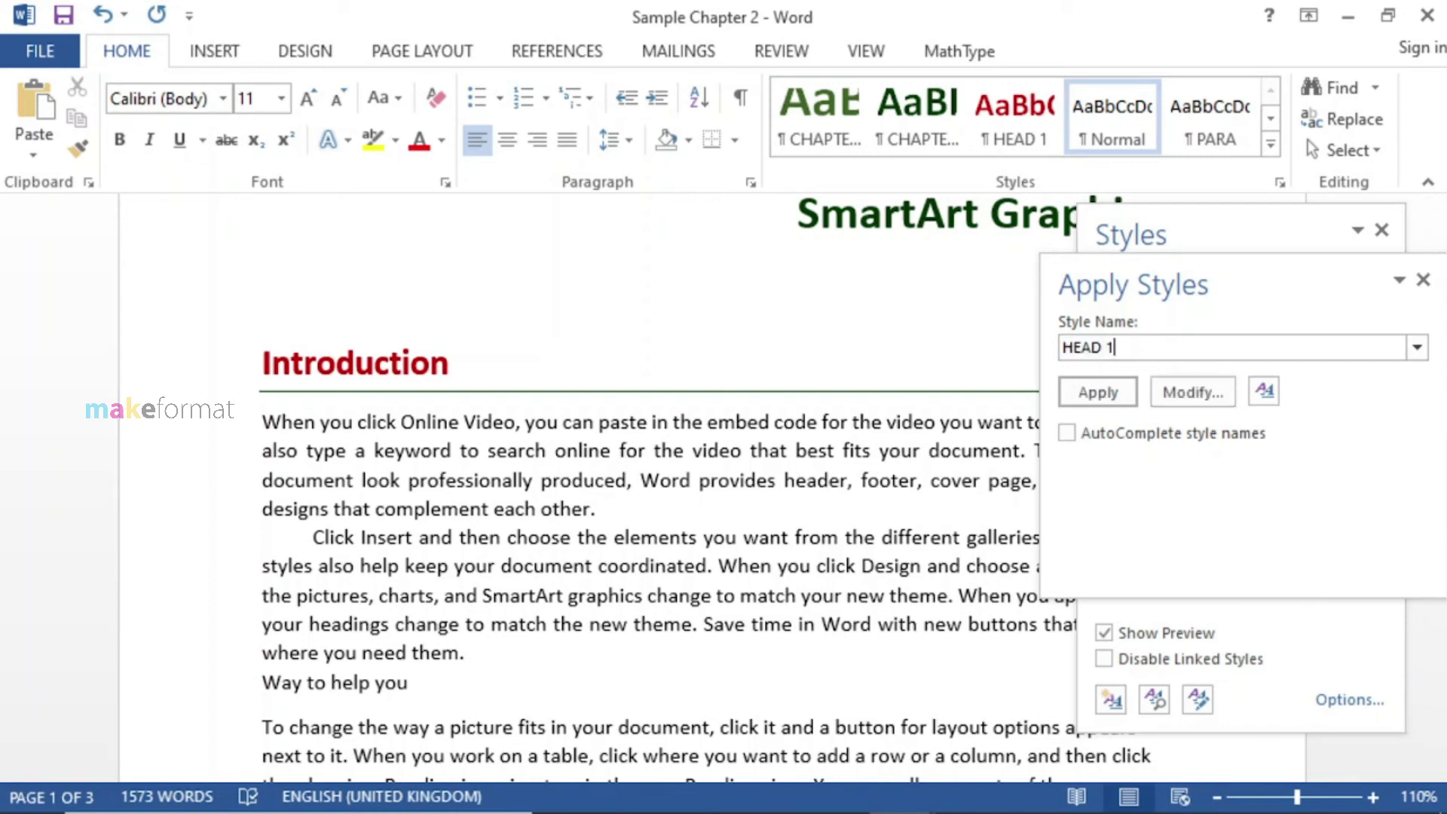
pyautogui.press('Return')
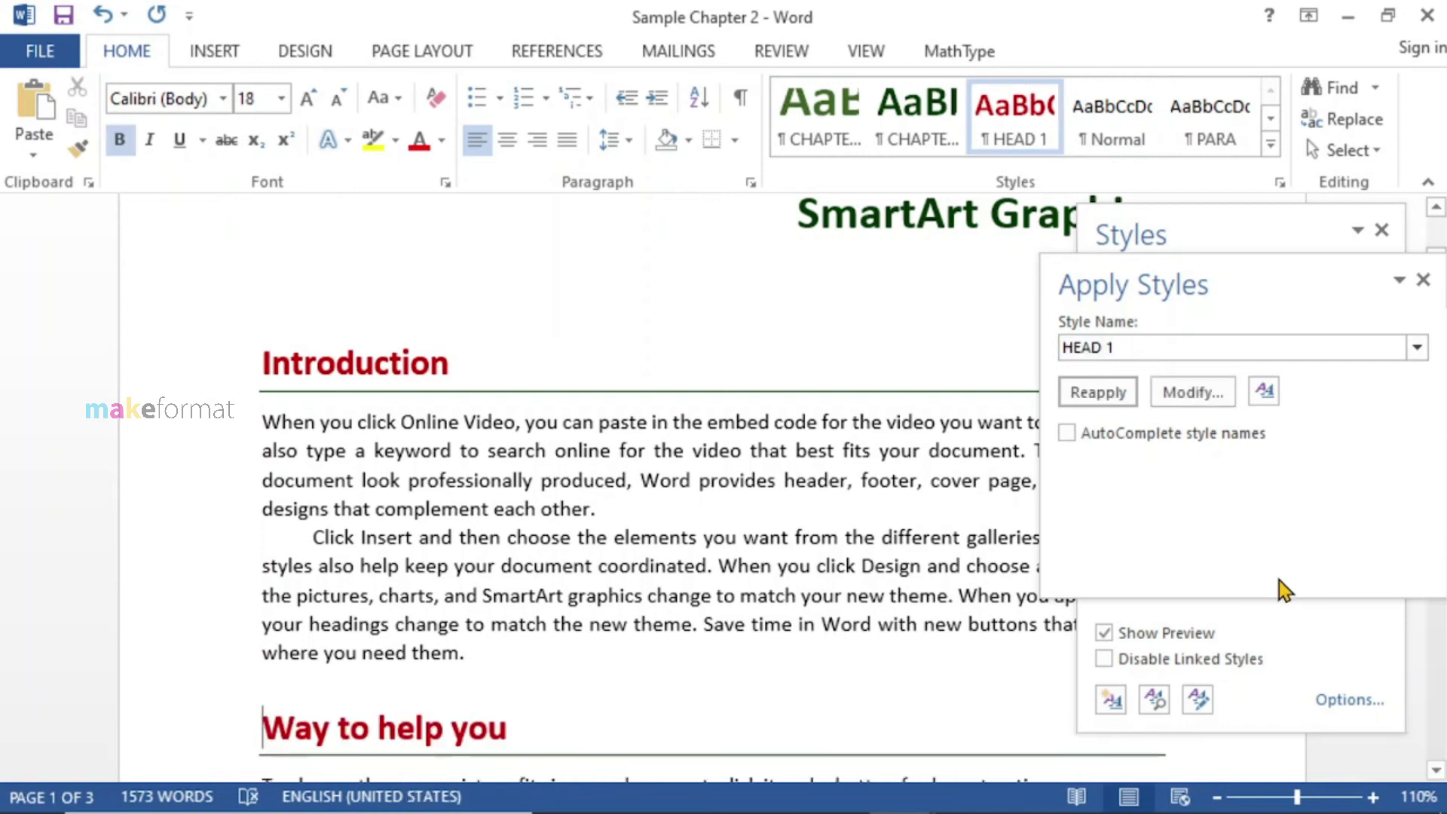
# Step: Review the styled chapter title, headings and paragraphs from the chapter opening through the "Way to help you" section
pyautogui.scroll(-3, 626, 400)
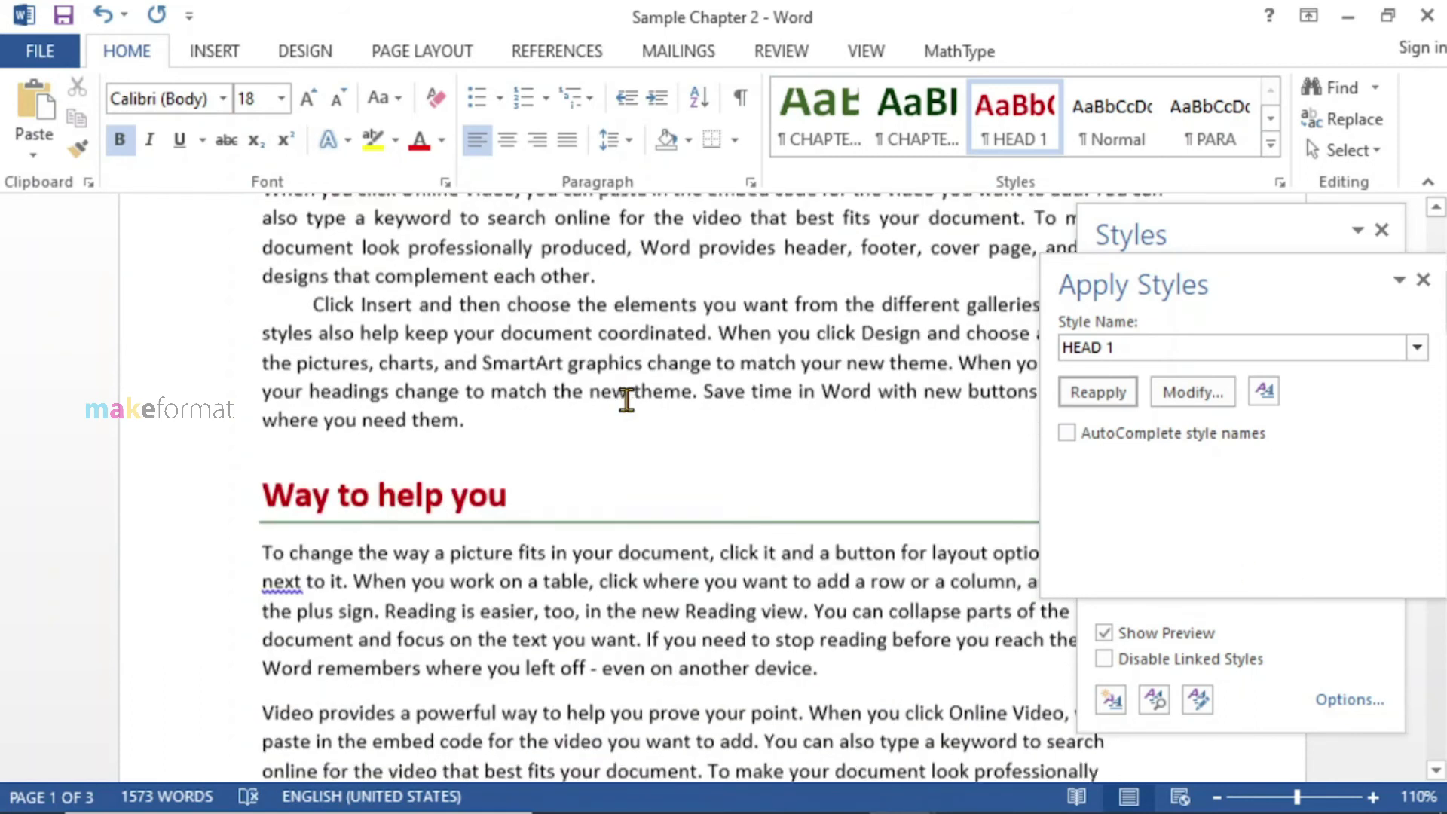
pyautogui.scroll(-5, 626, 400)
pyautogui.scroll(8, 626, 400)
pyautogui.scroll(4, 625, 400)
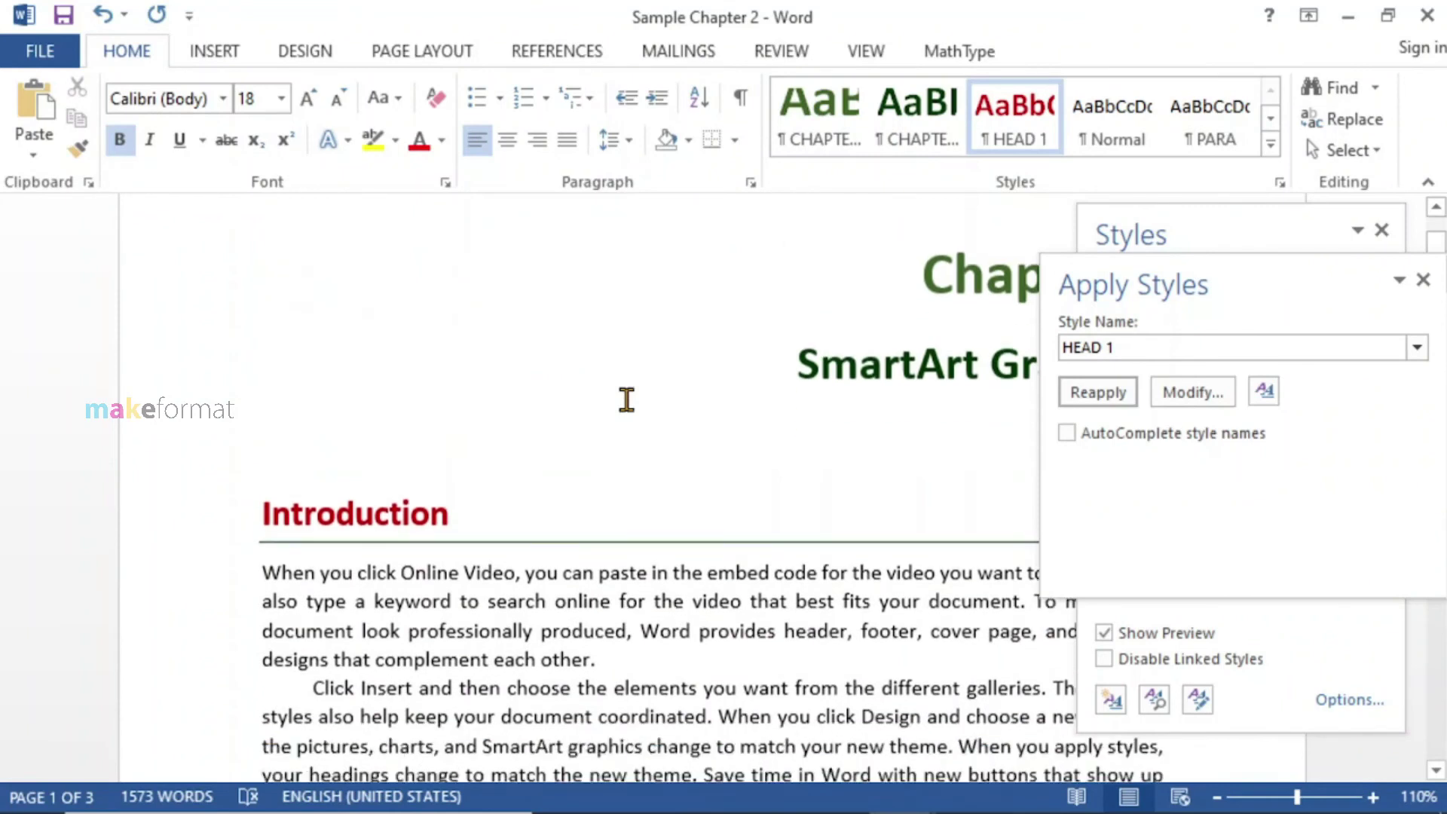
pyautogui.scroll(-2, 792, 473)
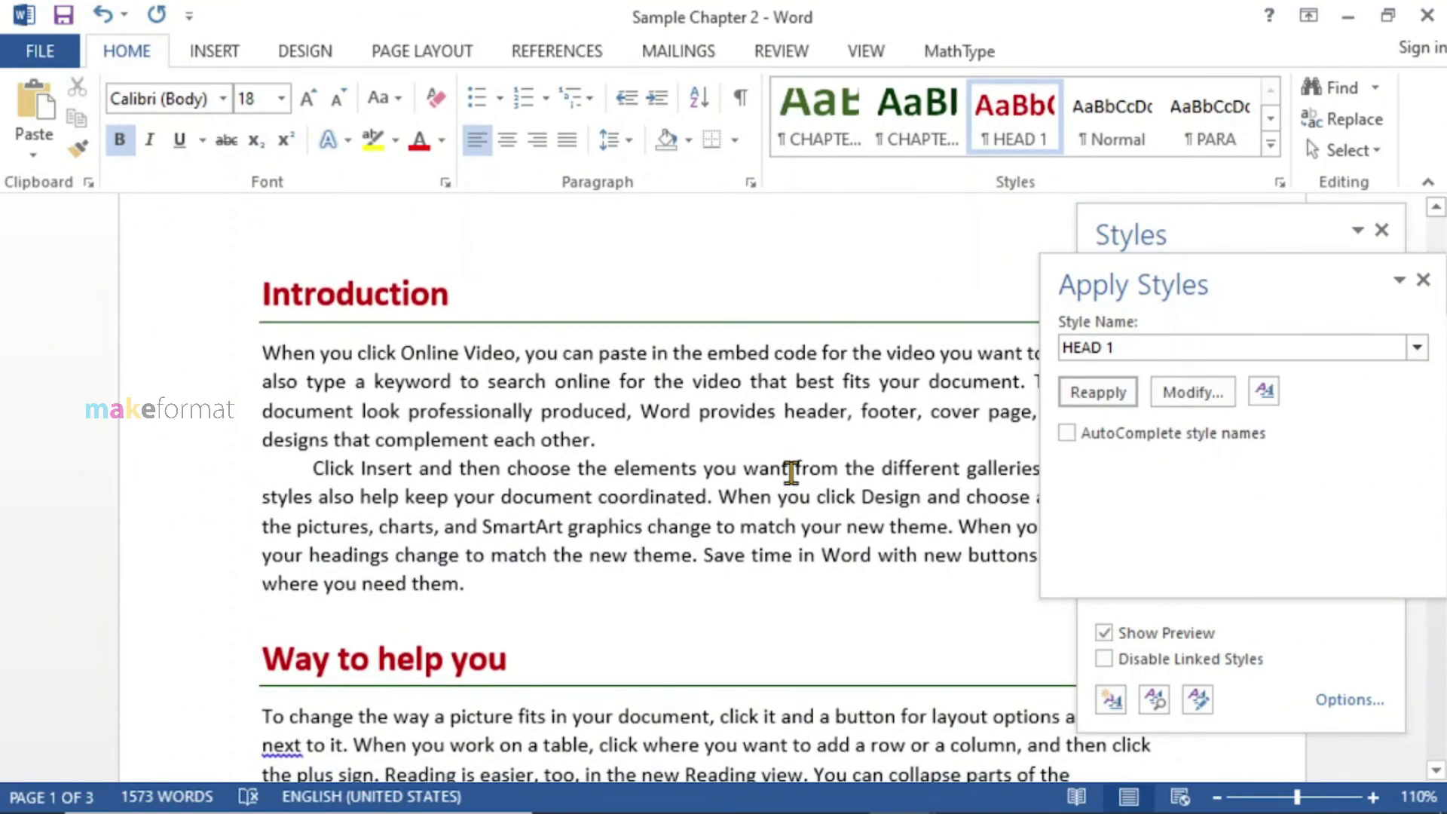
pyautogui.scroll(2, 792, 472)
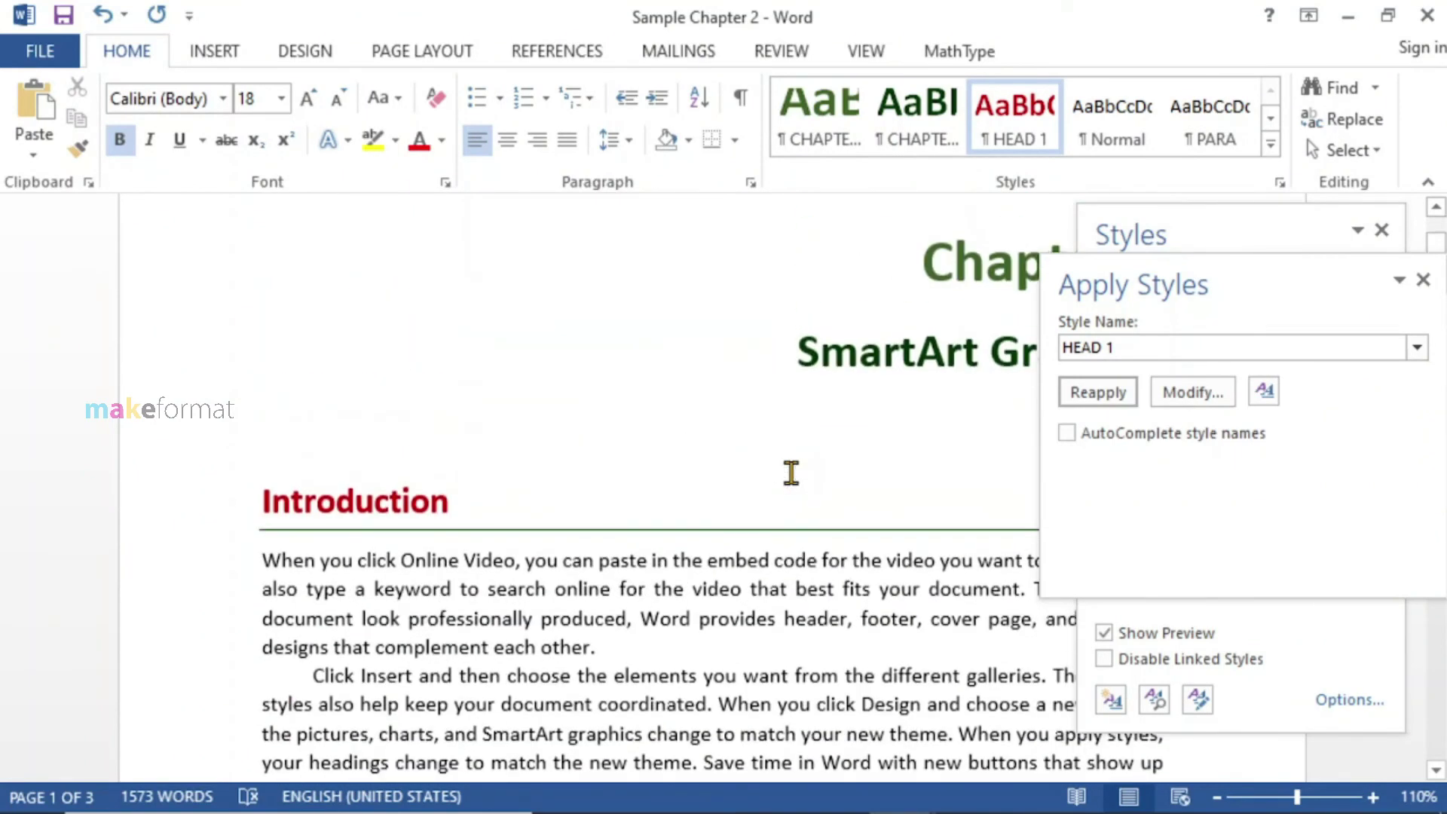